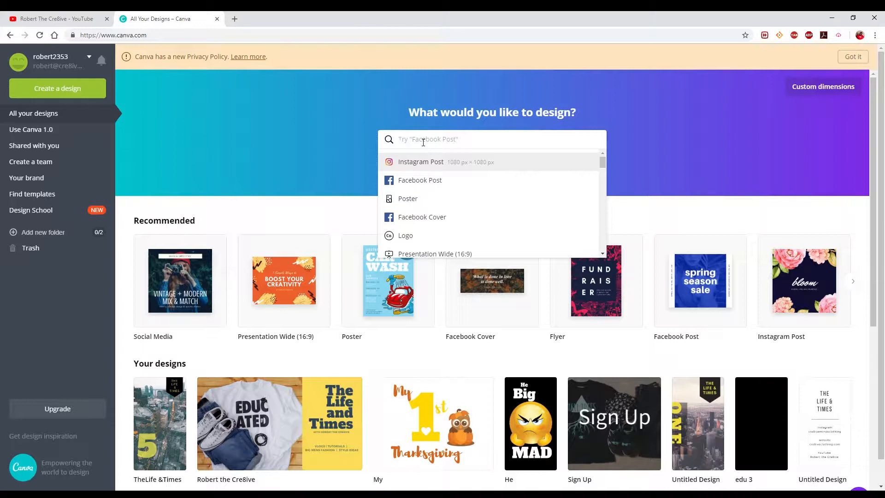
Search the design types for "yout" and create a new YouTube Channel Art design.
type("yout")
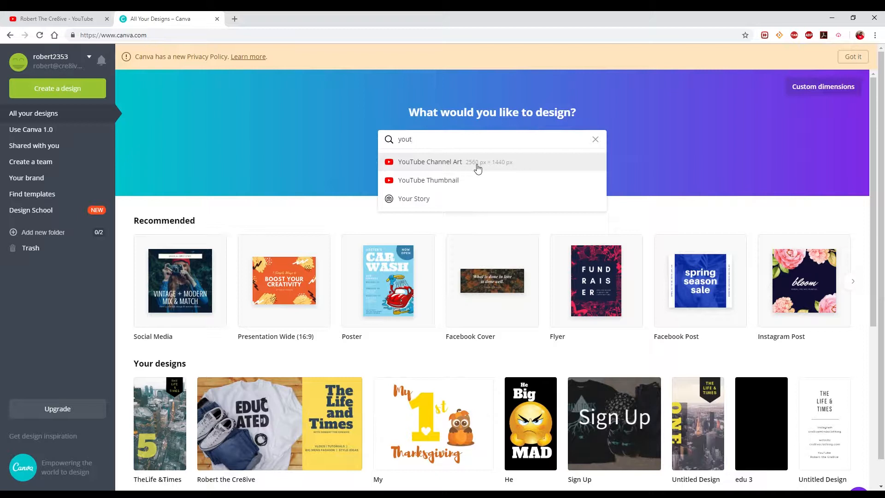
left_click(503, 168)
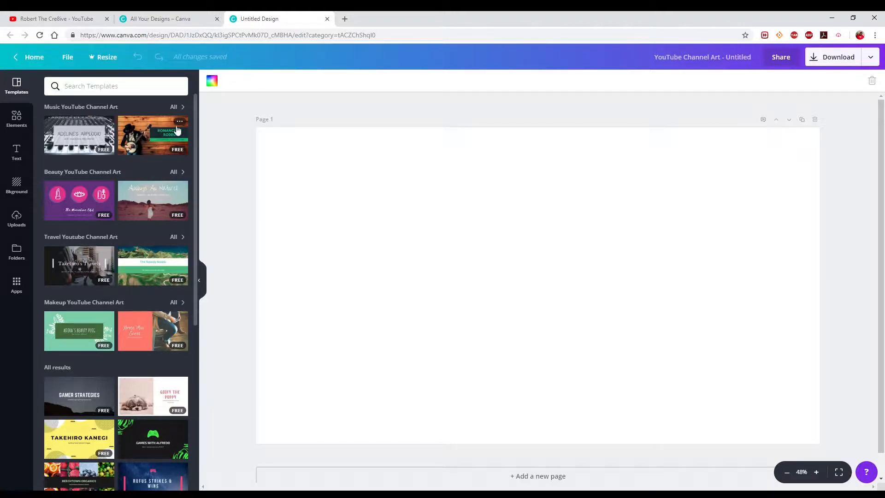
View the details of the green guitarist template in the Music YouTube Channel Art group.
left_click(180, 123)
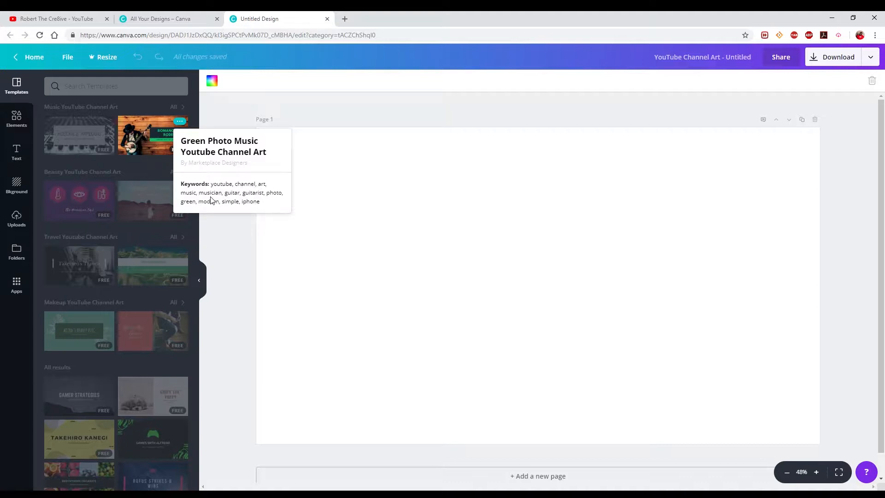
left_click(131, 163)
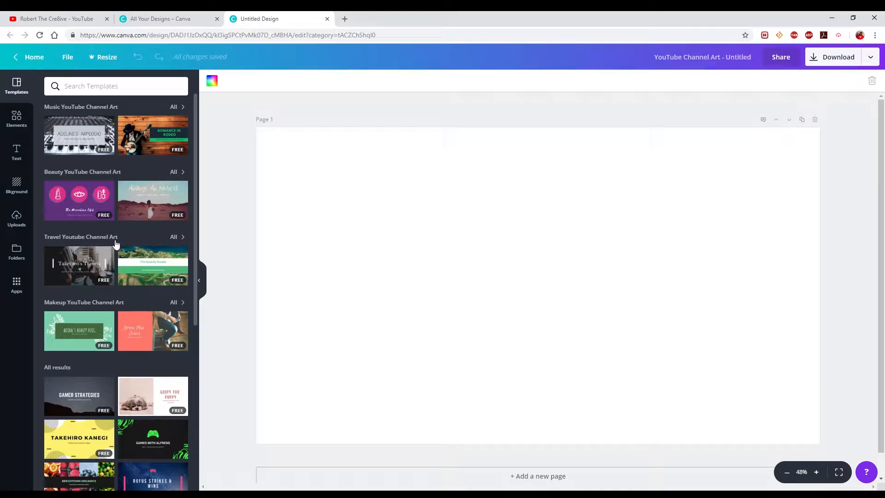
Add a filled square from the Shapes collection and stretch it into a full-height block over the right part of the page.
left_click(16, 121)
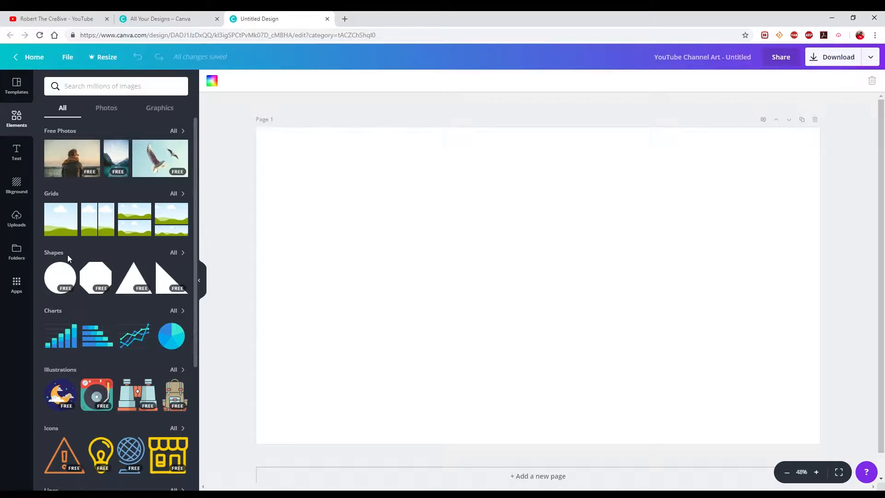
scroll(97, 310, "down", 2)
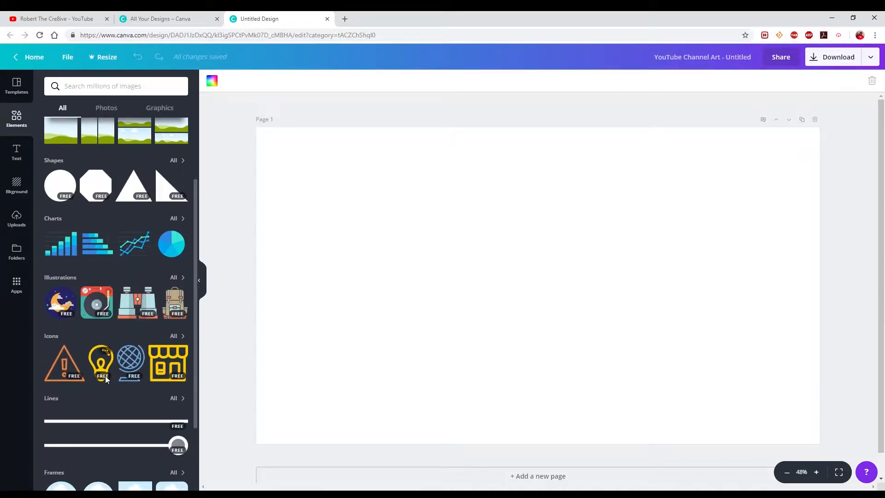
scroll(105, 375, "up", 2)
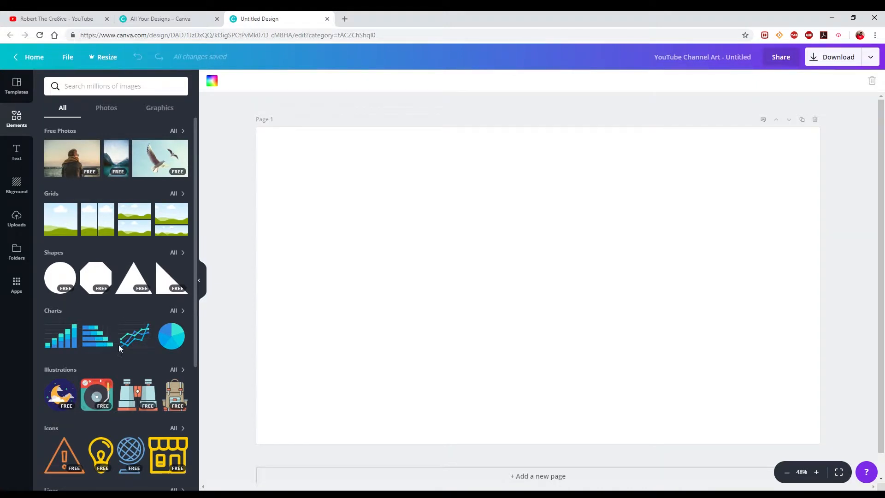
left_click(174, 253)
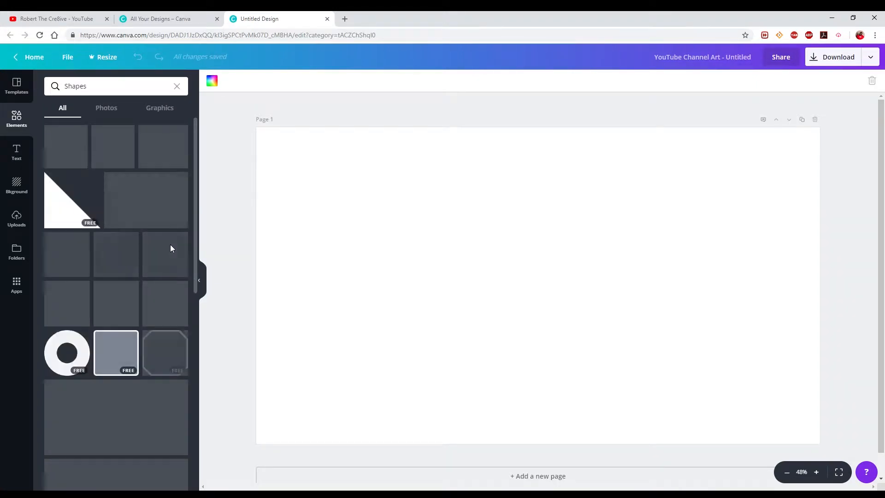
left_click(74, 259)
left_click_drag(495, 251, 659, 219)
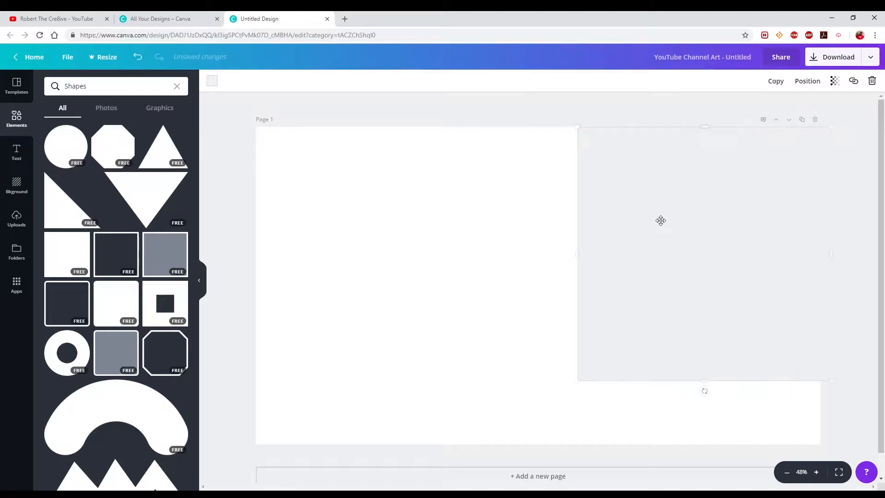
left_click_drag(576, 254, 609, 256)
left_click_drag(728, 393, 733, 452)
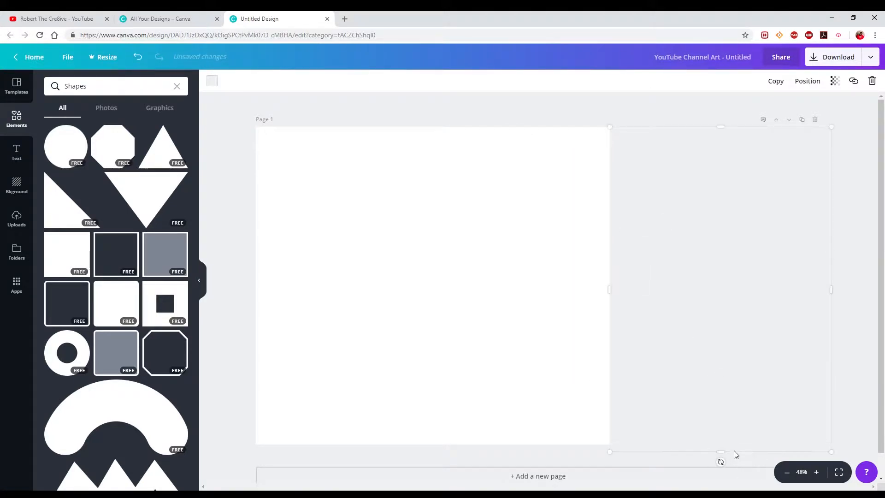
Insert the uploaded photo of the black sweatshirt and red sneakers and enlarge it to fill the page's left part.
left_click(30, 215)
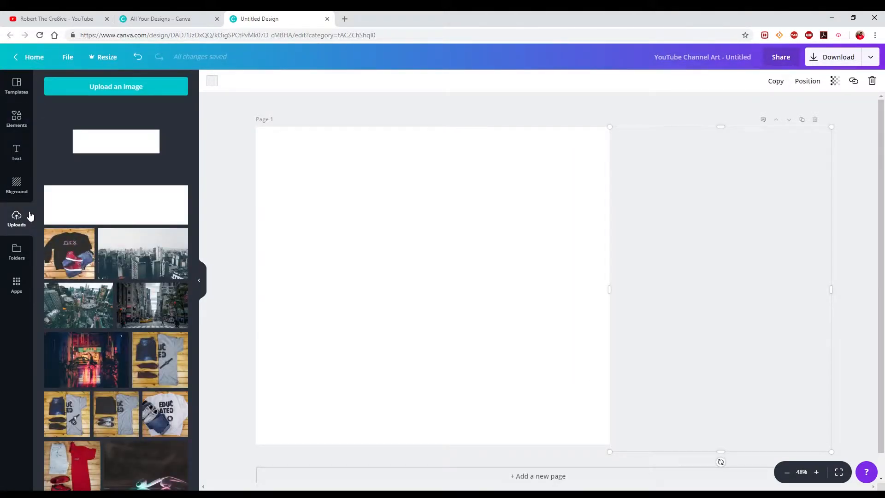
left_click(69, 250)
left_click_drag(498, 277, 333, 241)
left_click_drag(501, 378, 697, 461)
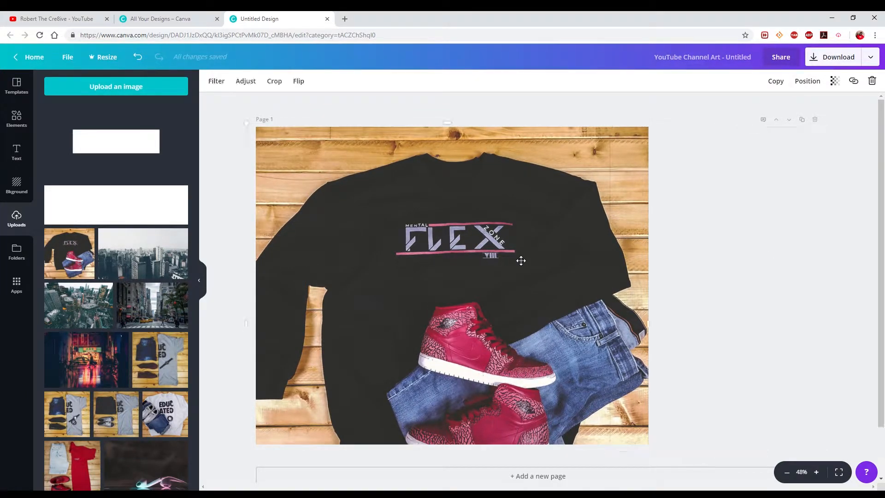
Insert the uploaded template image with the white central rectangle, stretch it over most of the page and send it backward.
left_click(133, 147)
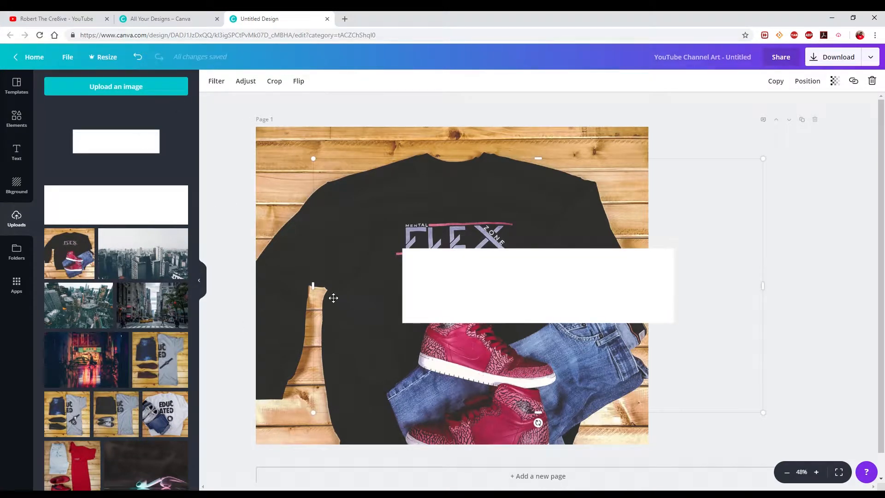
left_click_drag(314, 287, 254, 287)
left_click_drag(515, 166, 514, 130)
left_click_drag(256, 276, 263, 276)
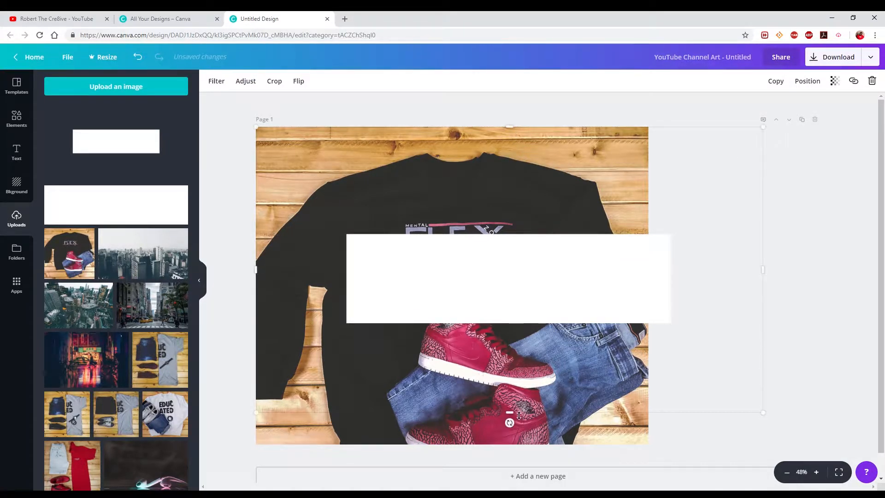
left_click_drag(517, 414, 519, 448)
left_click_drag(763, 287, 805, 287)
left_click(808, 82)
left_click(788, 129)
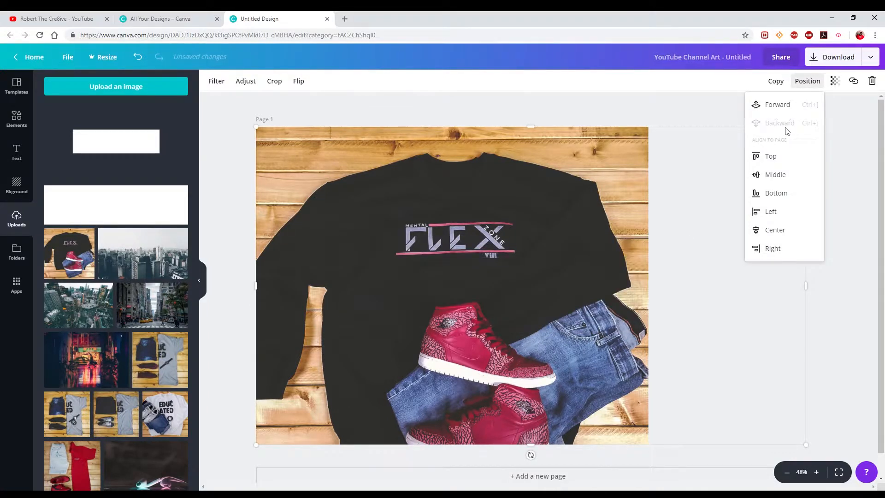
Change the fill of the block on the page's right side to #fddd5b.
left_click(693, 243)
left_click(212, 81)
left_click(221, 116)
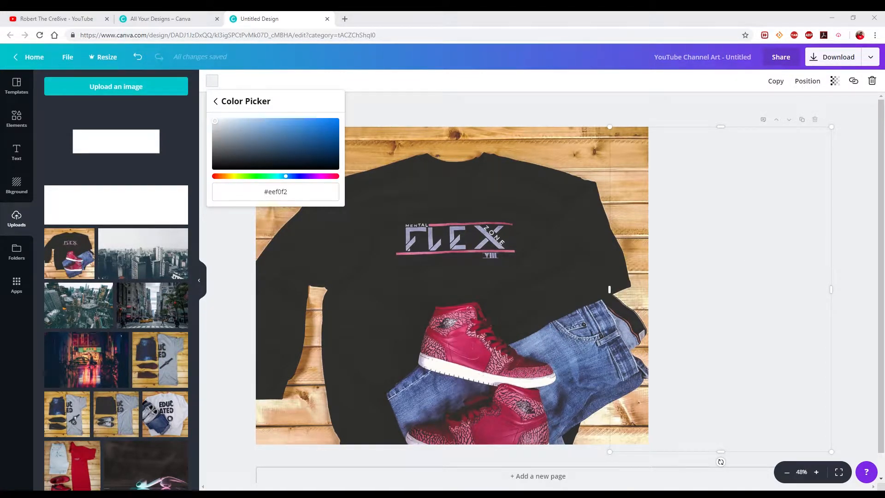
left_click(249, 199)
type("#fddd5b")
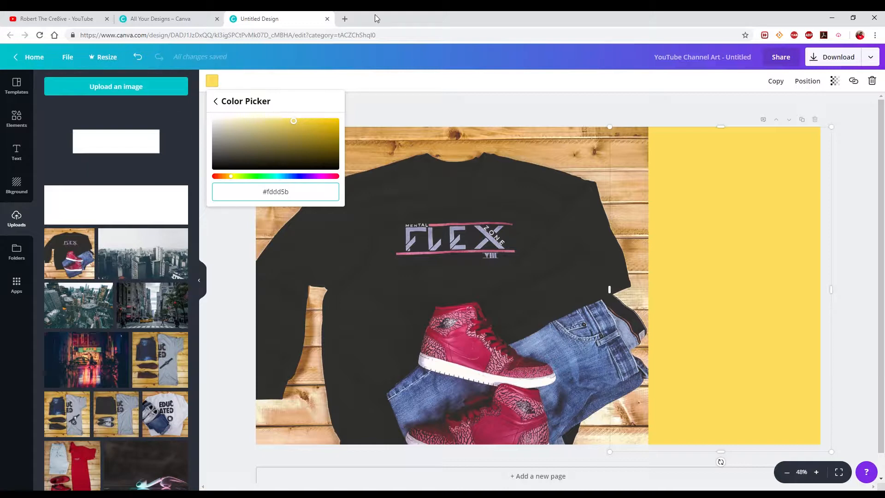
Bring the template image in front of the yellow block and the photo, and widen it to the page's right edge.
left_click(745, 251)
left_click(807, 80)
left_click(790, 123)
left_click(716, 247)
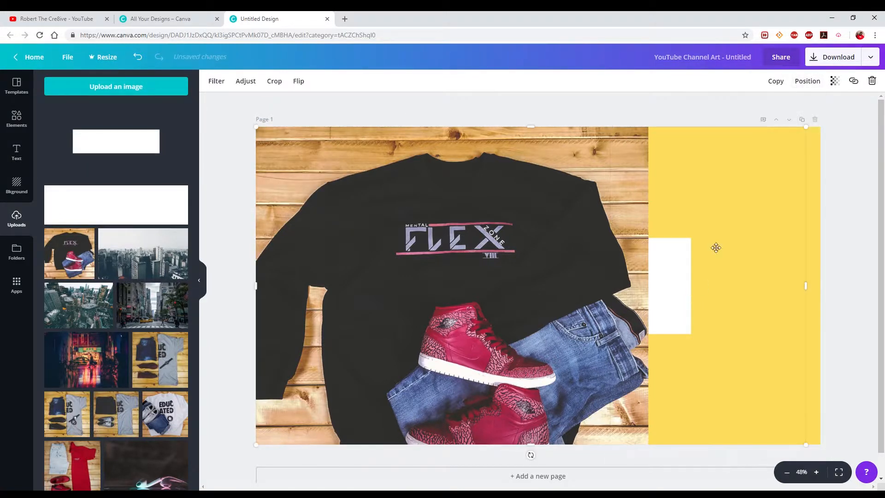
left_click(807, 81)
left_click(780, 123)
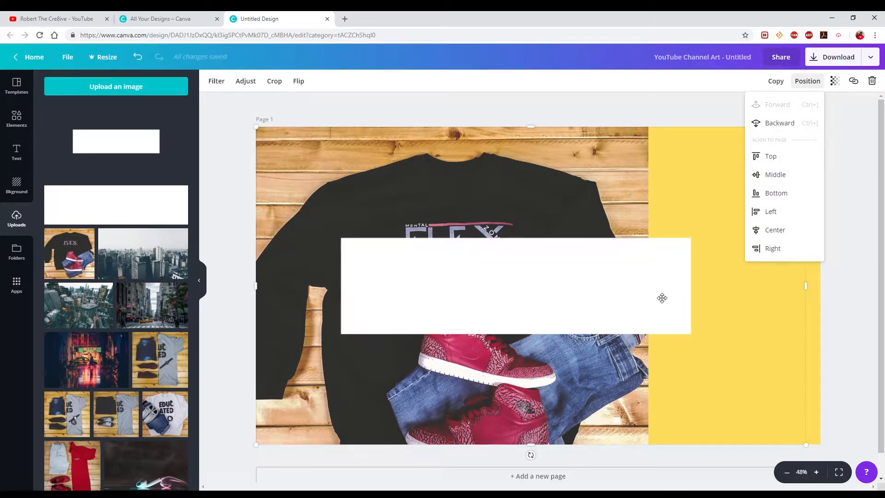
left_click_drag(806, 286, 819, 292)
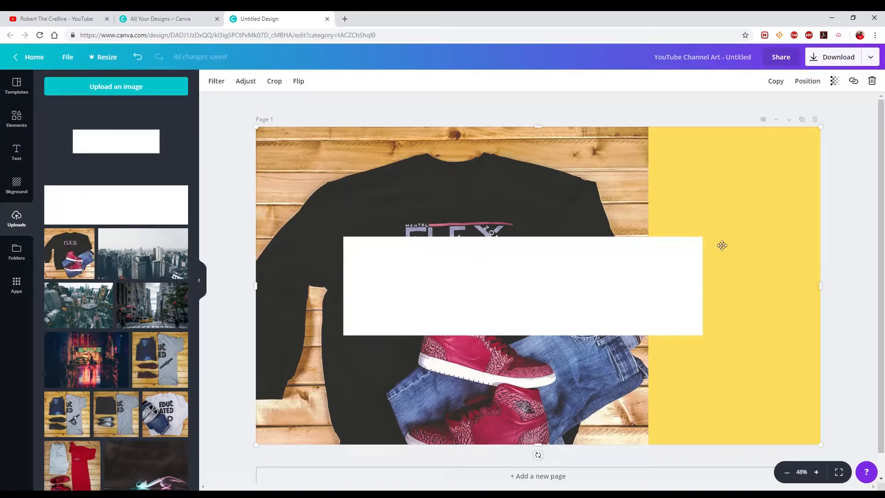
Send the template image behind both the photo and the yellow block.
left_click(807, 81)
left_click(777, 102)
left_click(708, 344)
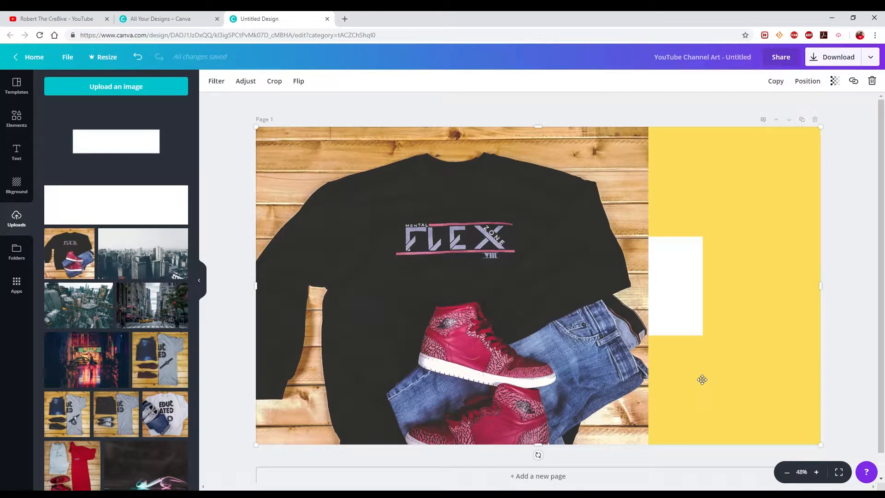
left_click(807, 81)
left_click(778, 123)
Widen the yellow block slightly to the left and move it flush with the page's right edge.
left_click(686, 221)
left_click_drag(610, 299, 603, 294)
mouse_move(747, 335)
left_mouse_down()
mouse_move(723, 332)
mouse_move(735, 332)
left_mouse_up()
Nudge the photo right and send it behind the yellow block, and narrow the block from its left edge.
left_click_drag(622, 334, 626, 332)
left_click(808, 81)
left_click(778, 123)
left_click(734, 329)
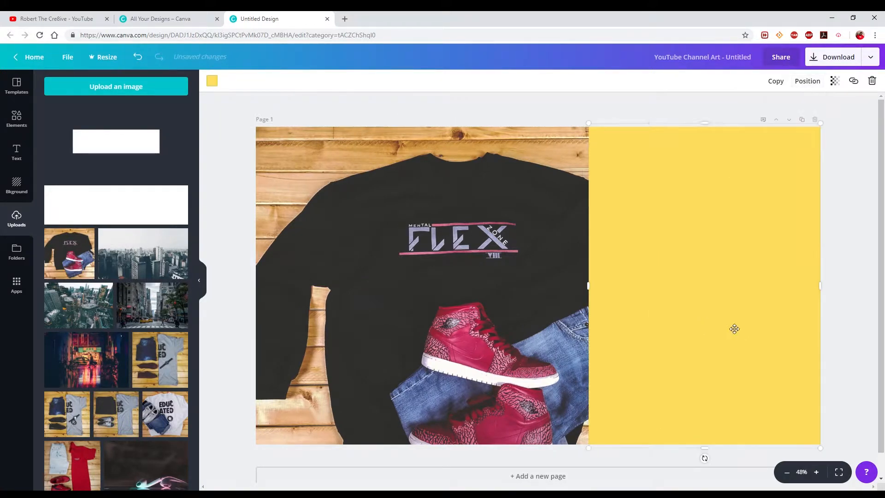
left_click_drag(589, 288, 617, 287)
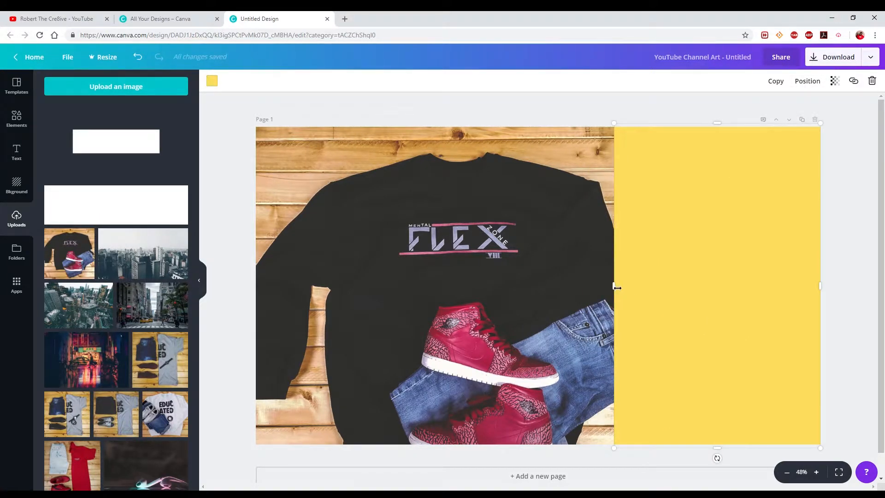
Send the yellow block behind the photo and the template image.
left_click(807, 81)
left_click(779, 123)
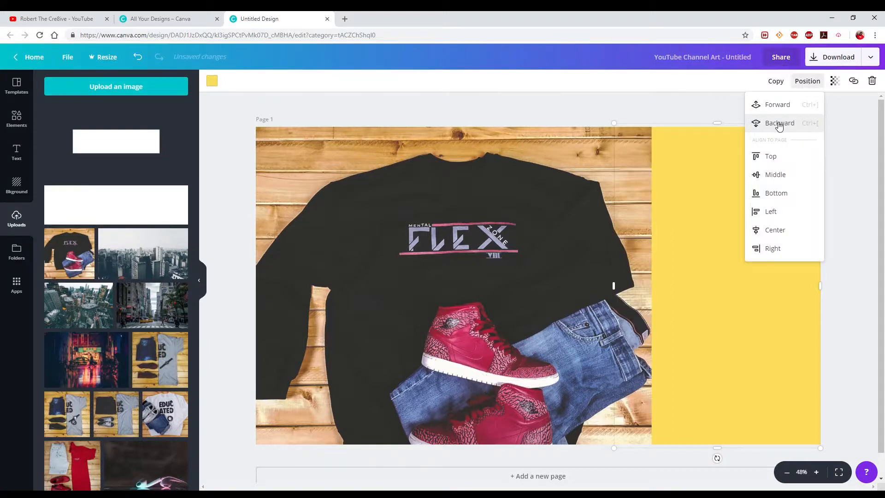
left_click(779, 125)
Send the photo backward, followed by the template image to the very back.
left_click(634, 159)
left_click(809, 83)
left_click(789, 124)
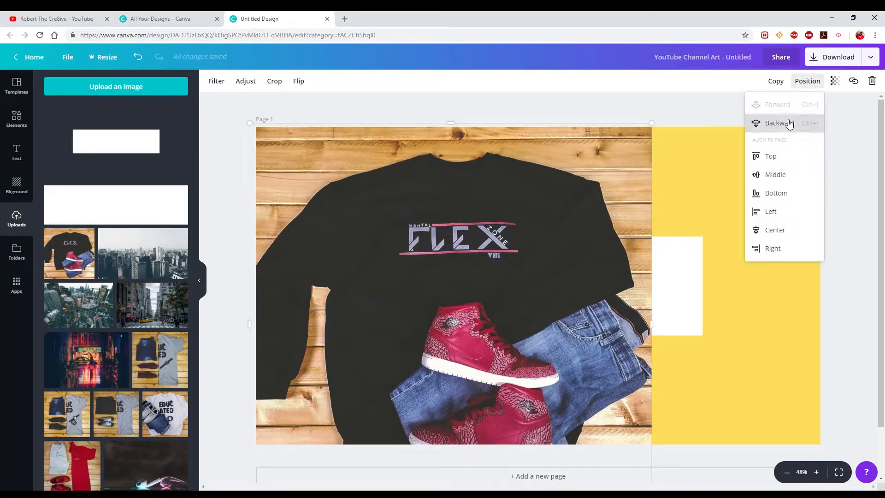
left_click(789, 124)
left_click(807, 82)
left_click(781, 125)
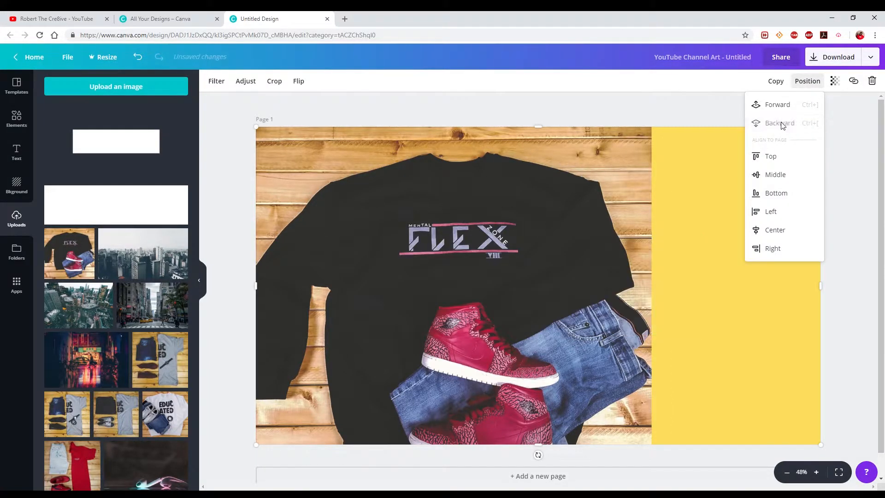
Bring the template image forward so its white rectangle lies on top of the other layers.
left_click(780, 106)
left_click(780, 106)
left_click(807, 82)
left_click(790, 123)
Send the sweatshirt photo behind the yellow block, keeping the template image on top.
left_click(549, 163)
left_click(805, 83)
left_click(783, 125)
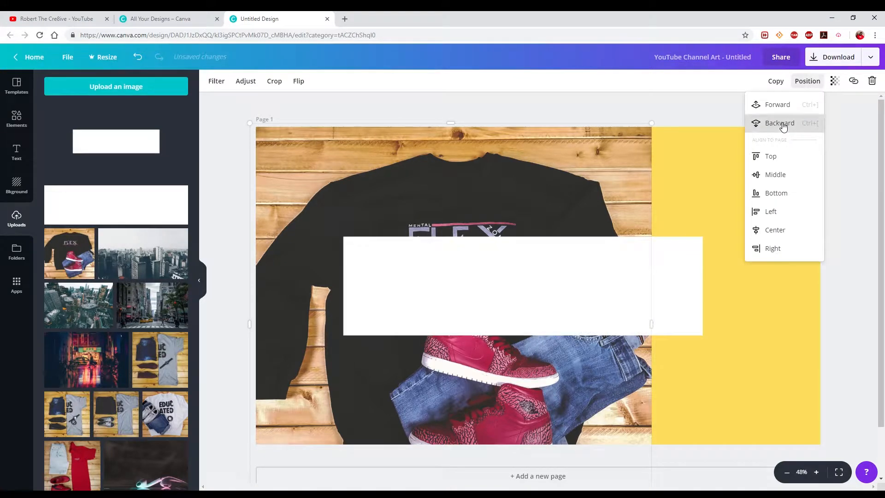
left_click(783, 126)
left_click(687, 286)
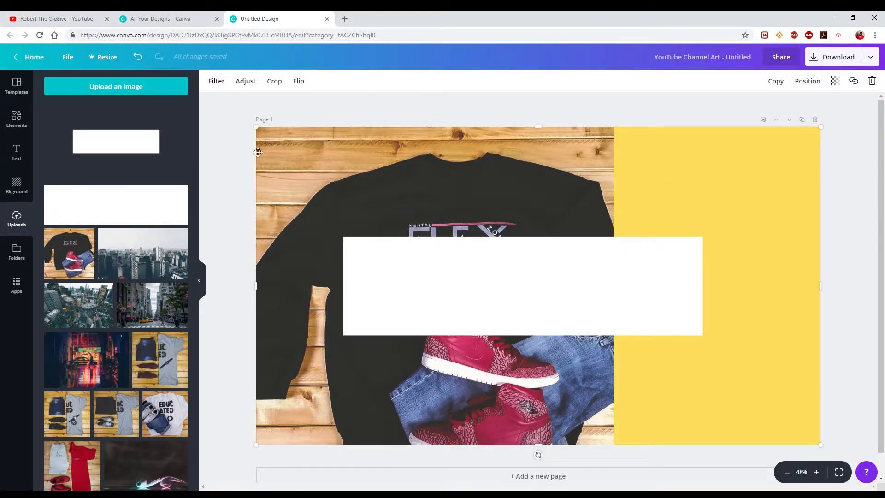
Add a heading over the white rectangle reading "The Life And Times", with each word on its own line.
left_click(16, 150)
left_click(75, 122)
left_click_drag(537, 290, 606, 256)
type("The")
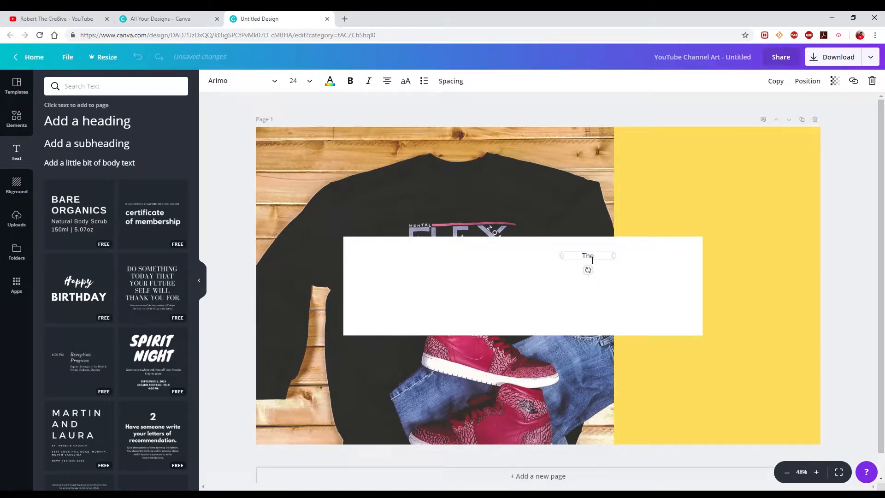
type(" Life And Times")
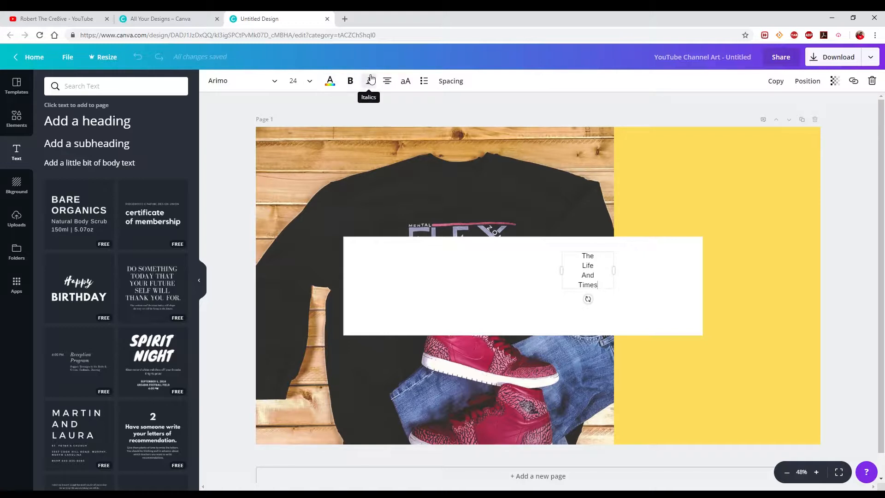
Right-align the heading text and set its font to Alfa Slab One.
left_click(387, 79)
left_click(445, 105)
left_click(255, 81)
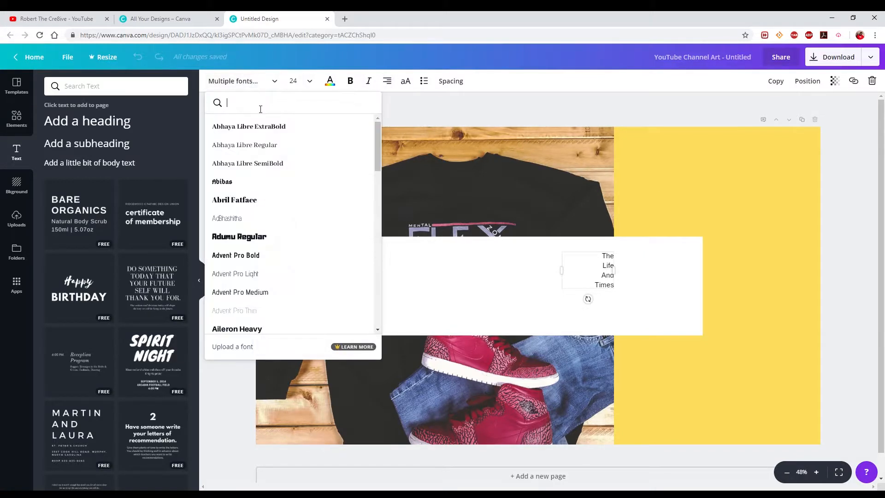
type("alfa")
left_click(238, 125)
Set the heading's font size to 48 and move it slightly up within the white rectangle.
left_click(300, 81)
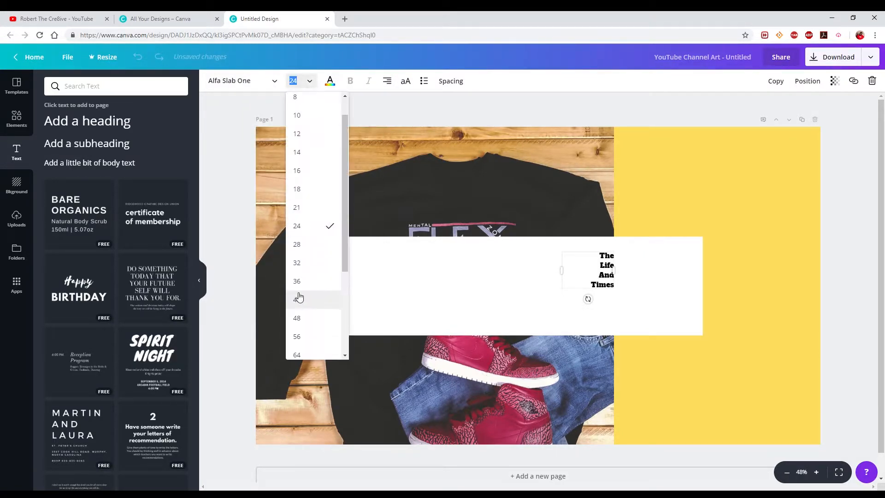
left_click(304, 154)
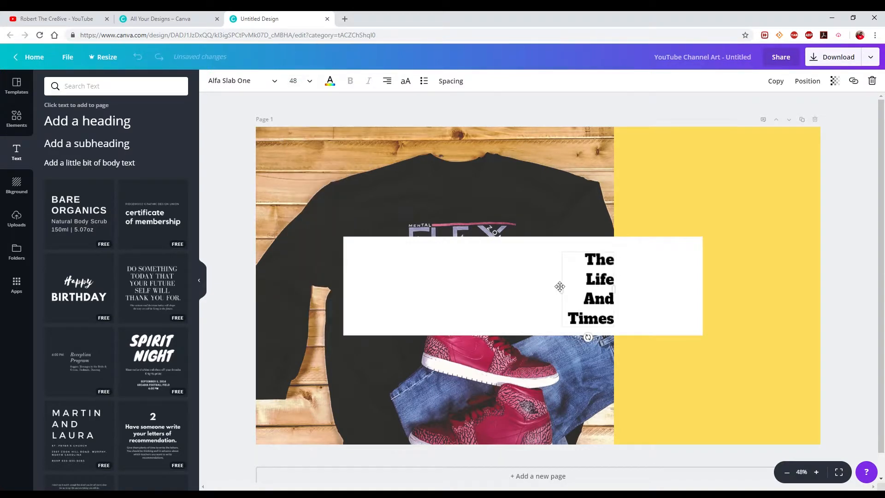
left_click(589, 284)
left_click(590, 284)
Try other font sizes for the "The Life And Times" heading and set it to 50.
left_click(300, 80)
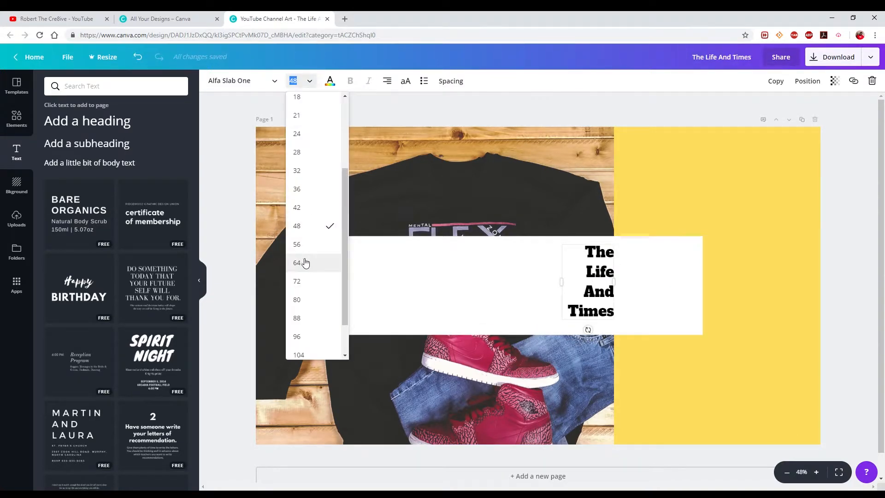
left_click(302, 261)
left_click(309, 87)
left_click(305, 206)
left_click(299, 80)
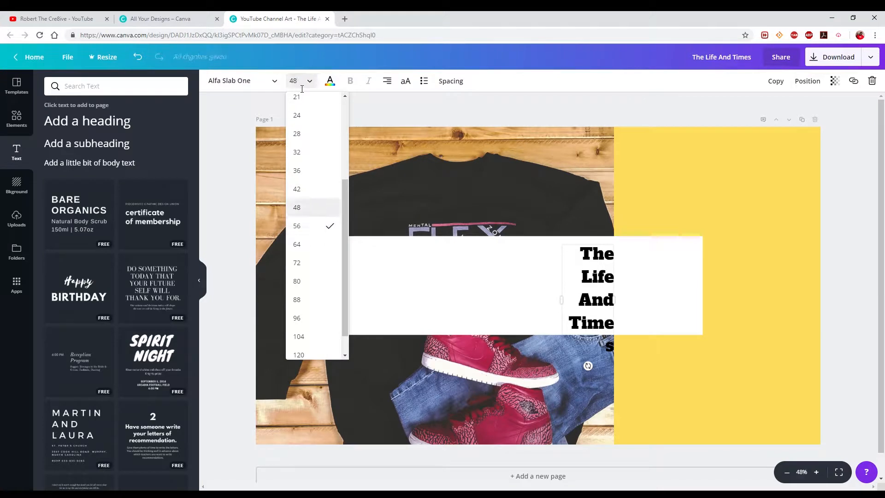
left_click(306, 207)
left_click(302, 85)
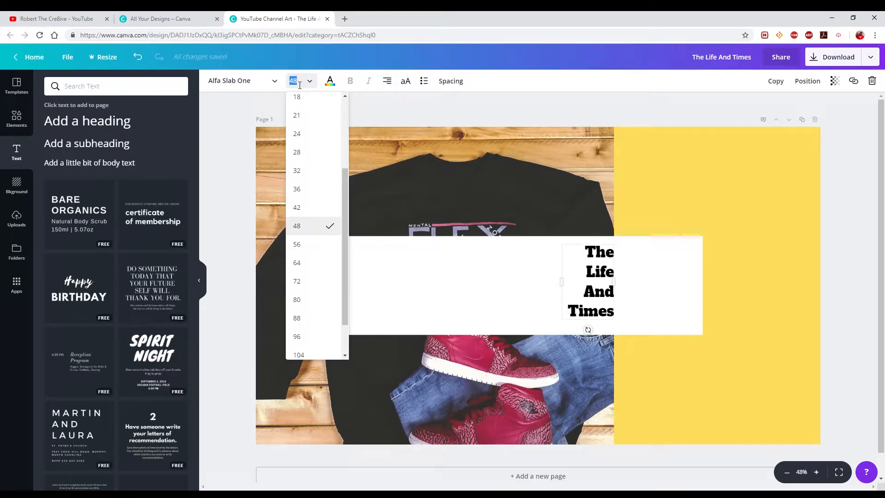
type("50")
key("Return")
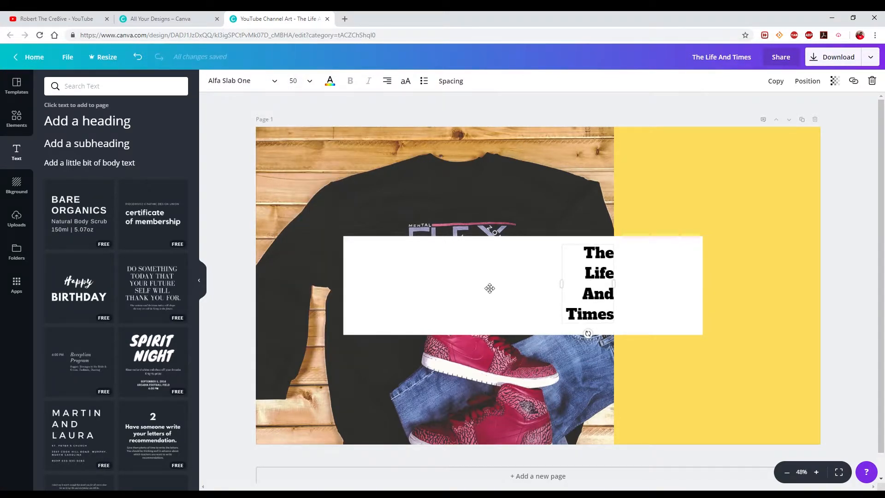
Set the heading's font size to 72 and tighten its line height to 0.9.
left_click(450, 82)
left_click_drag(520, 124, 504, 128)
left_click(297, 82)
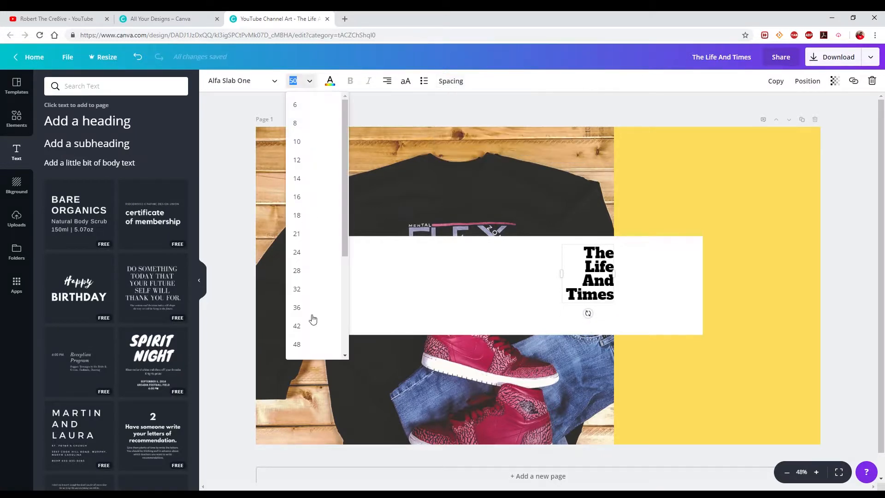
scroll(309, 328, "down", 1)
left_click(309, 337)
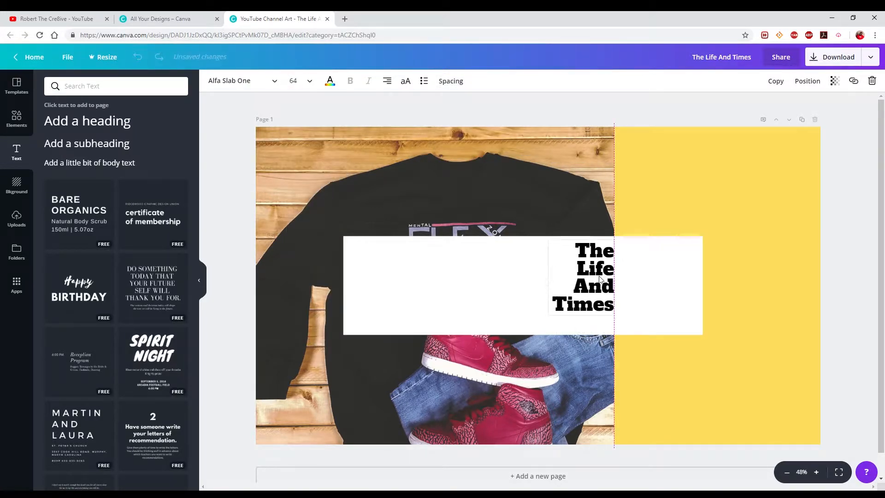
left_click(297, 81)
left_click(303, 253)
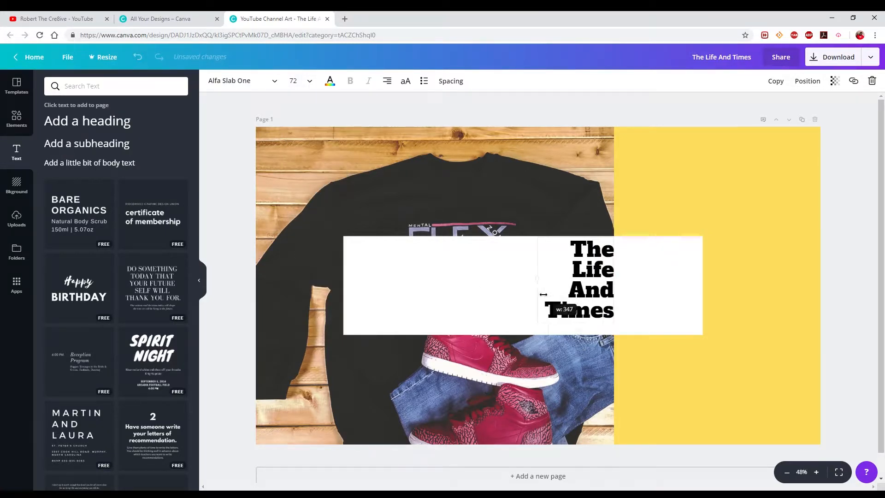
left_click(446, 83)
left_click_drag(504, 124, 501, 123)
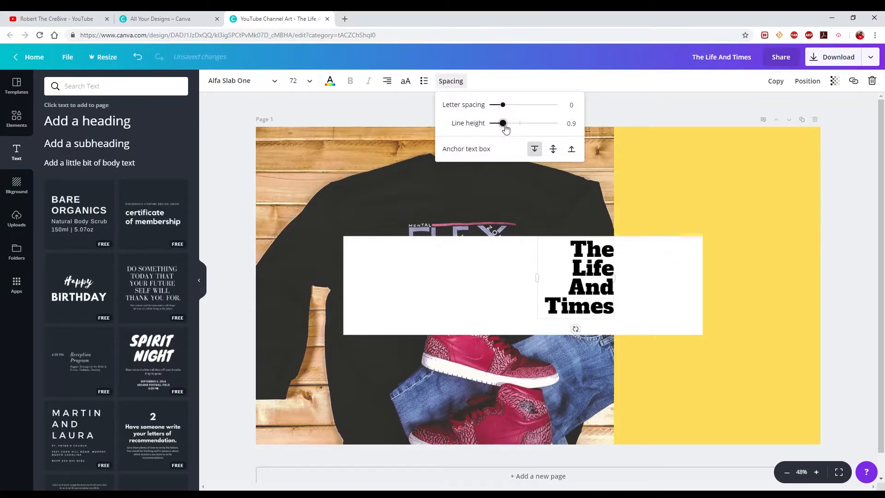
left_click(481, 279)
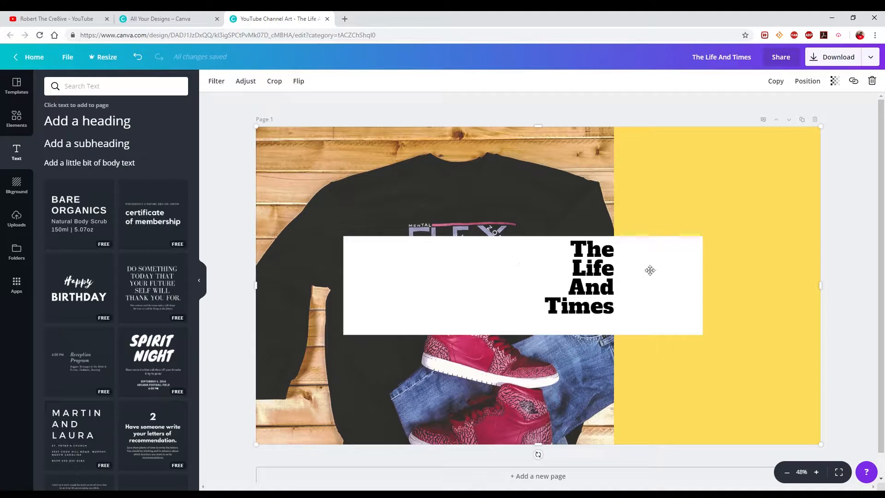
Add a body text line with the creator's channel name and place it just below the heading.
left_click(90, 162)
type("Robert the cre")
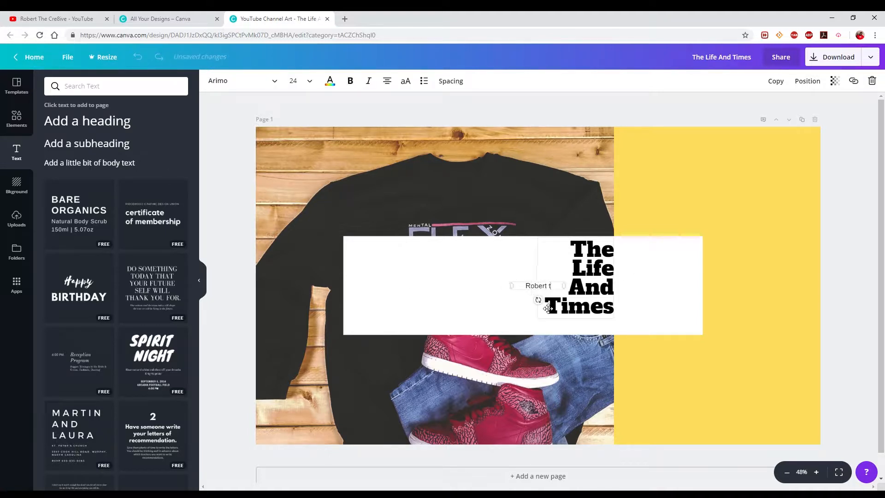
key("BackSpace")
key("BackSpace")
key("BackSpace")
type("Cre8ive")
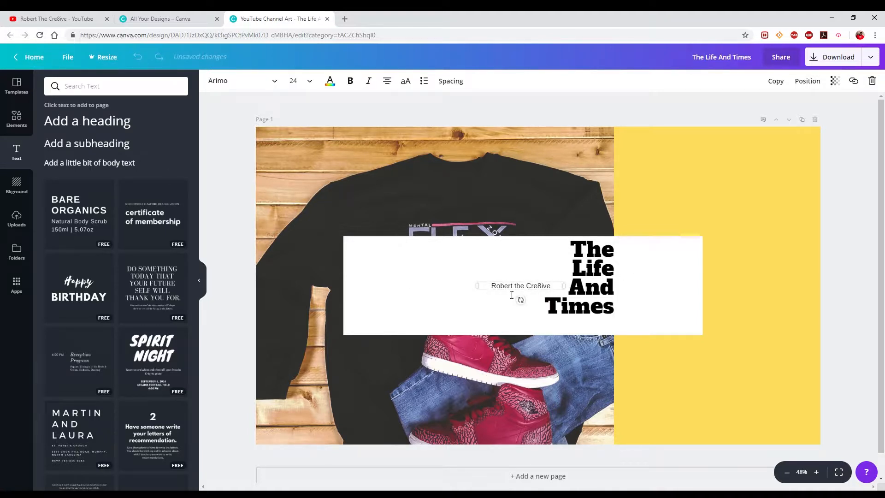
left_click_drag(521, 299, 581, 336)
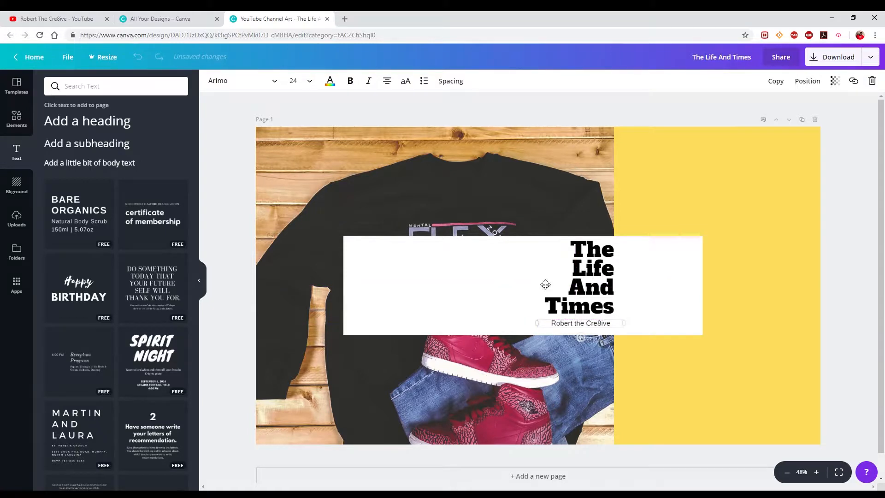
Right-align the channel name and line it up with the heading's right edge.
key("ctrl+shift+r")
left_click(577, 328)
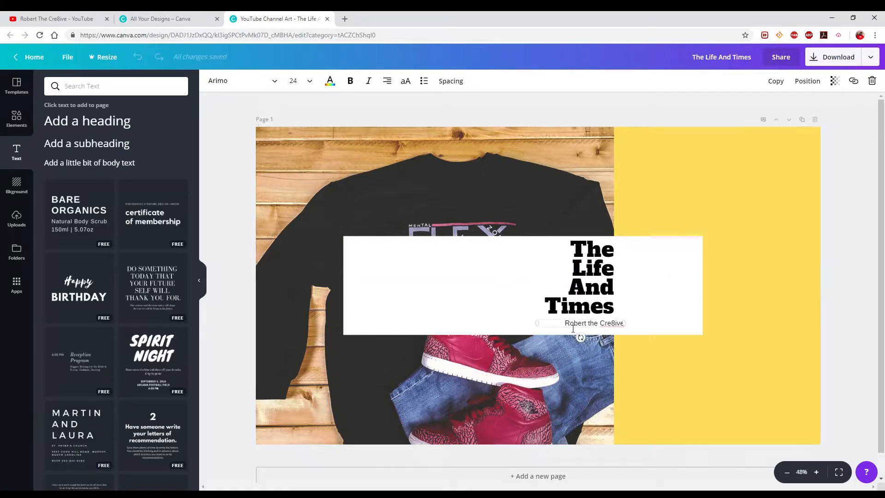
left_click(570, 340)
left_click_drag(561, 330, 550, 328)
Add a text box beside the heading over the yellow side of the white rectangle, reading "Vlogs".
left_click(671, 265)
key("t")
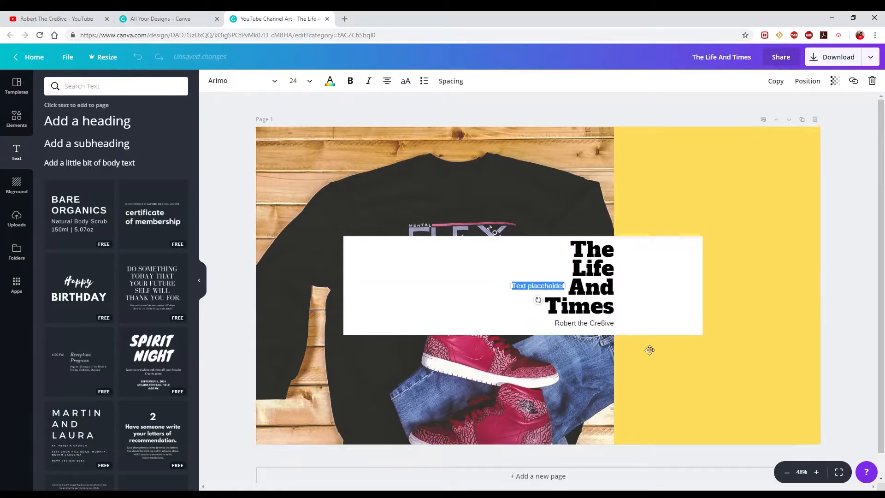
left_click_drag(530, 292, 634, 270)
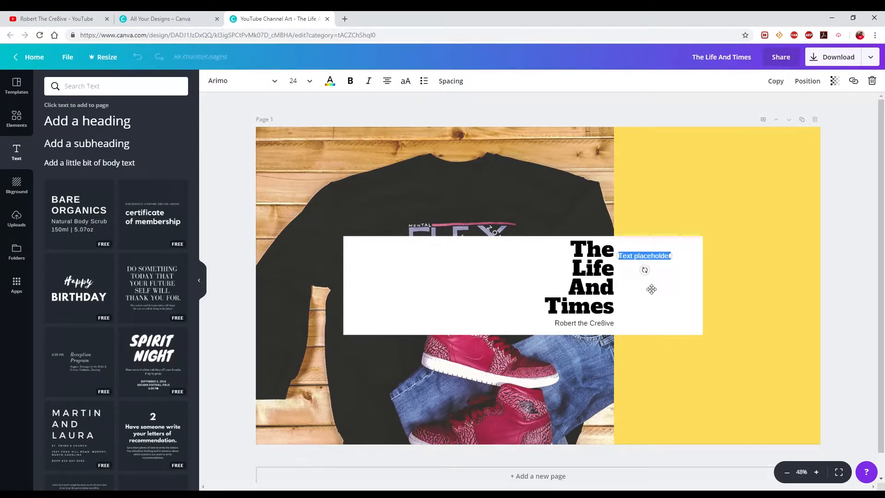
left_click(658, 263)
key("BackSpace")
key("BackSpace")
key("BackSpace")
key("BackSpace")
key("BackSpace")
key("BackSpace")
key("BackSpace")
key("BackSpace")
key("BackSpace")
key("BackSpace")
key("BackSpace")
key("BackSpace")
key("BackSpace")
key("BackSpace")
key("BackSpace")
key("BackSpace")
type("Vlogs")
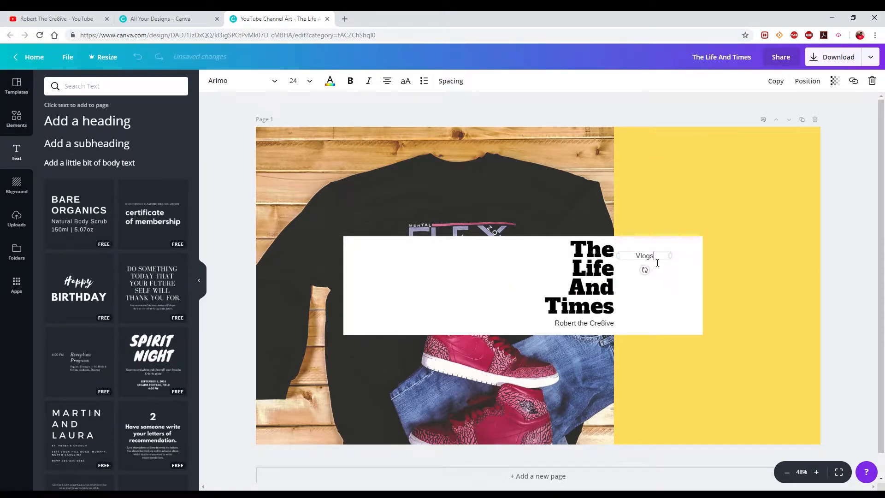
Add the lines "Tutorials", "Big Mens Fashion" and "Style Tips" below "Vlogs", widening the box so each fits on one line.
key("Return")
type("Tutorials")
key("Return")
type("Big Mens Fashion")
key("Return")
type("St")
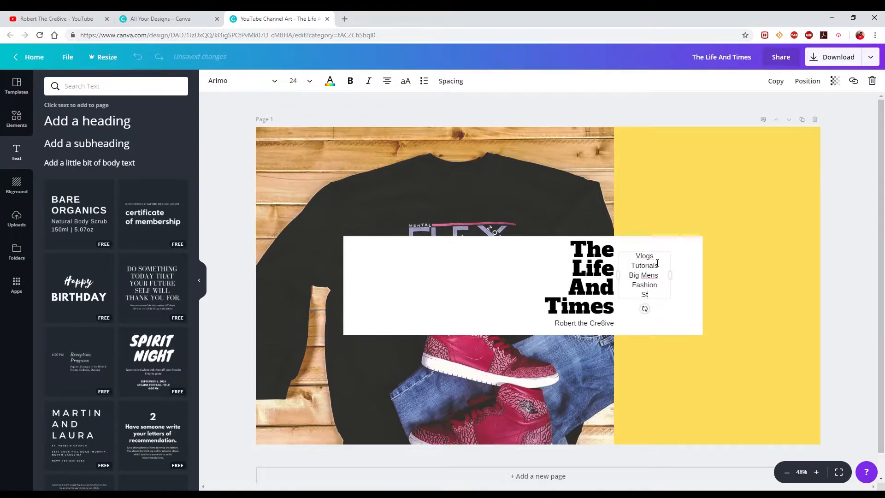
type("yle Tips")
left_click_drag(670, 275, 686, 281)
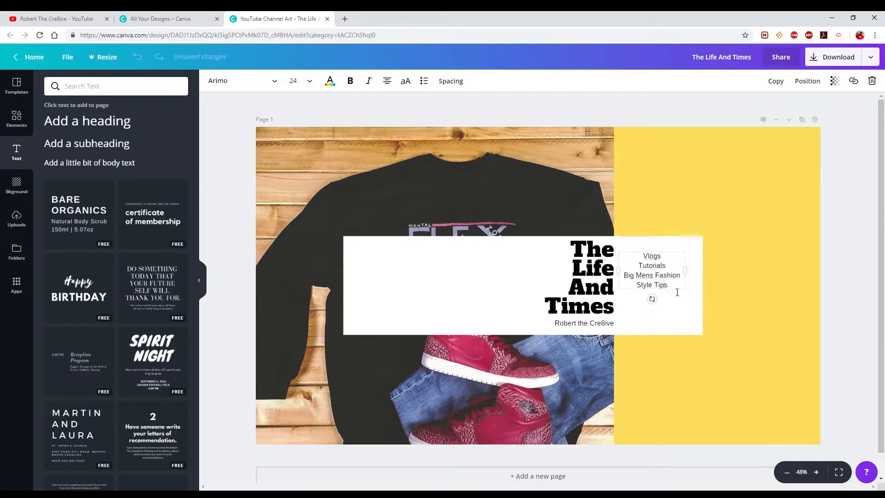
Change the list's last line to "Style Ideas", then left-align the list and move it against the heading.
key("BackSpace")
key("BackSpace")
key("BackSpace")
key("BackSpace")
type("Ideas")
left_click(387, 81)
left_click_drag(638, 267, 641, 274)
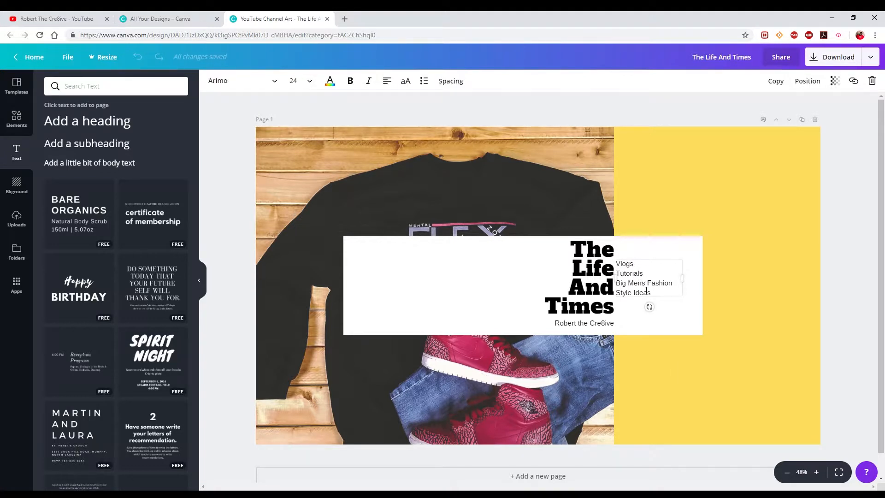
Set the transparency of the template image with the white rectangle to 58.
left_click(693, 322)
left_click(834, 81)
left_click_drag(810, 105, 789, 111)
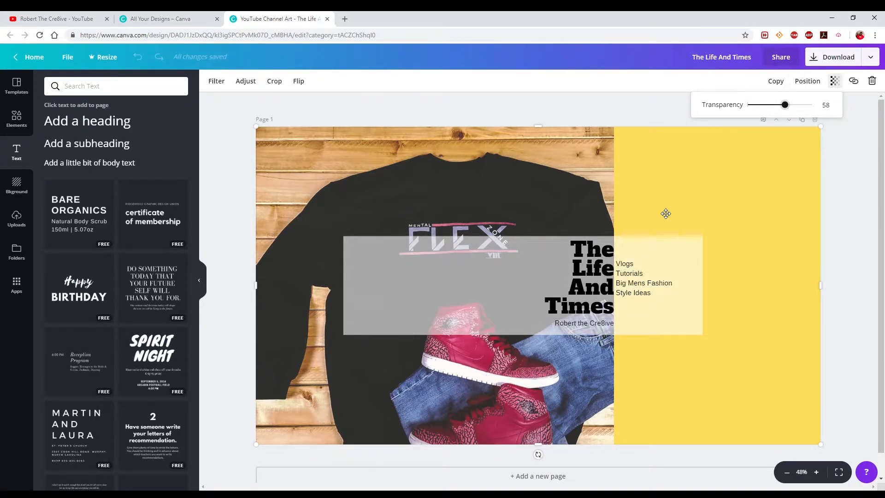
Recolour the heading and the channel name below it with the document's yellow.
left_click(592, 272)
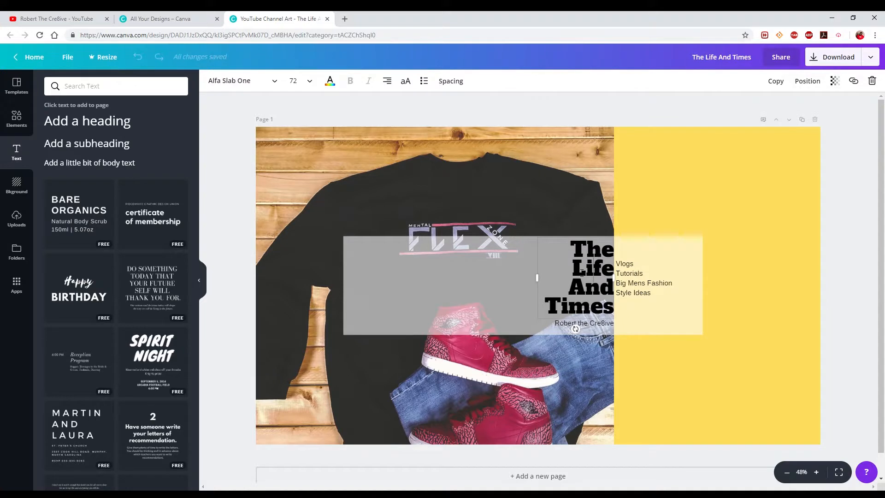
left_click(330, 80)
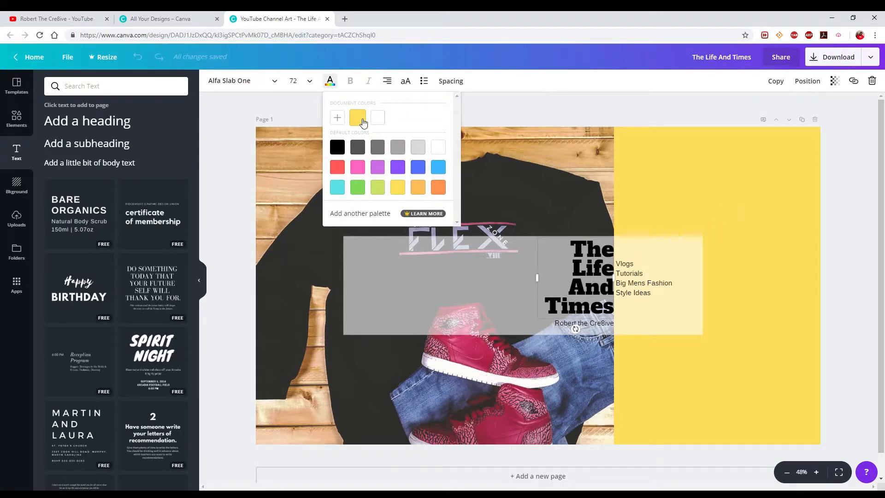
left_click(362, 122)
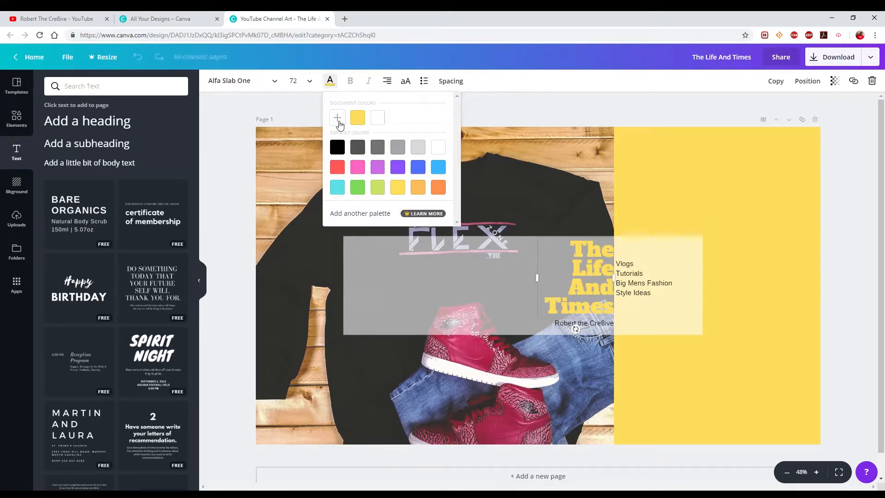
left_click(609, 327)
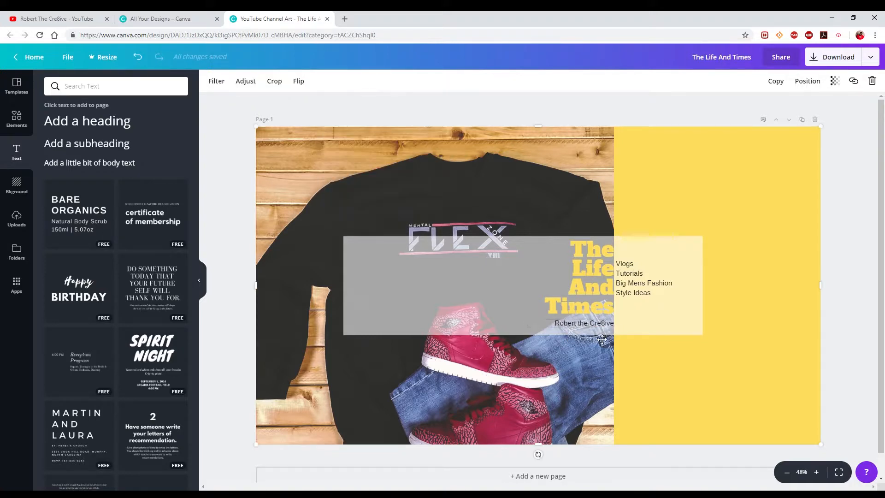
left_click(578, 324)
left_click(329, 81)
left_click(358, 118)
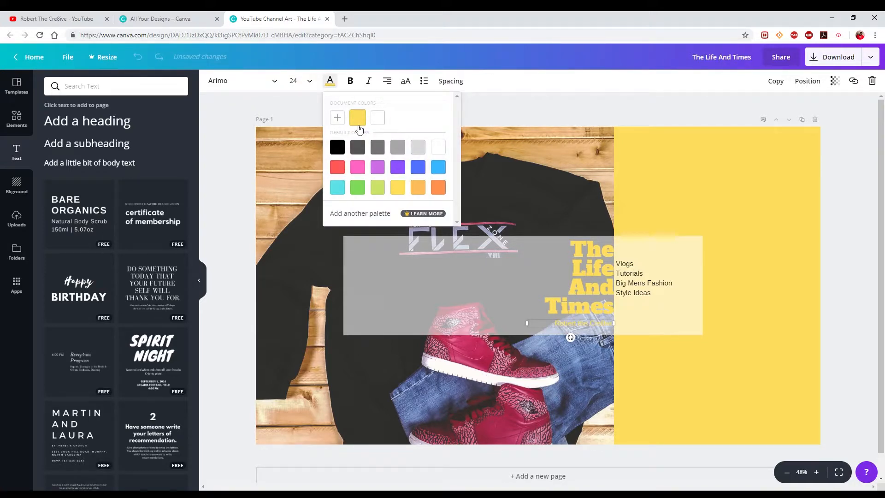
Set the channel name's font to Anaktoria.
left_click(275, 81)
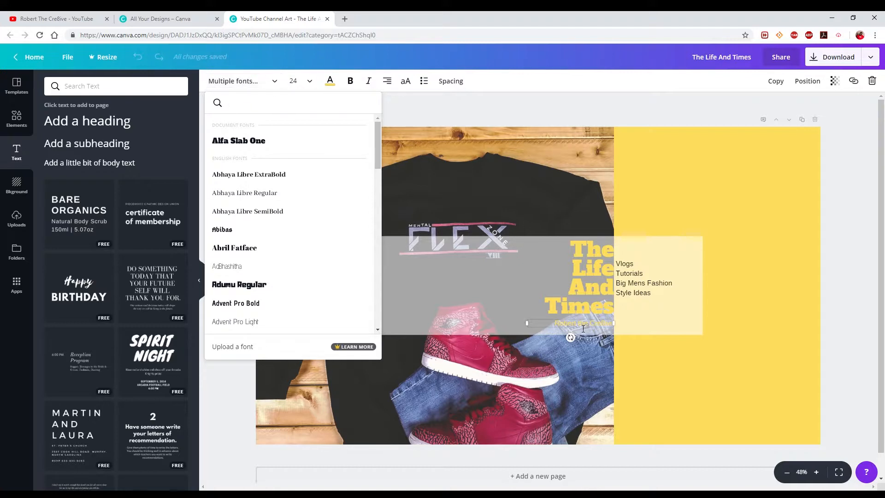
scroll(278, 180, "down", 6)
scroll(267, 185, "down", 4)
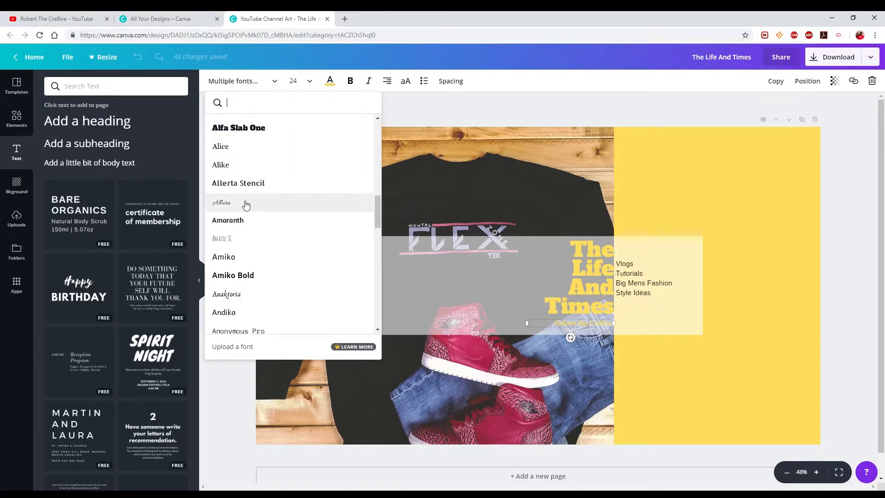
left_click(253, 300)
Set the channel name's font size to 36 and align it with the heading's right edge.
left_click(309, 81)
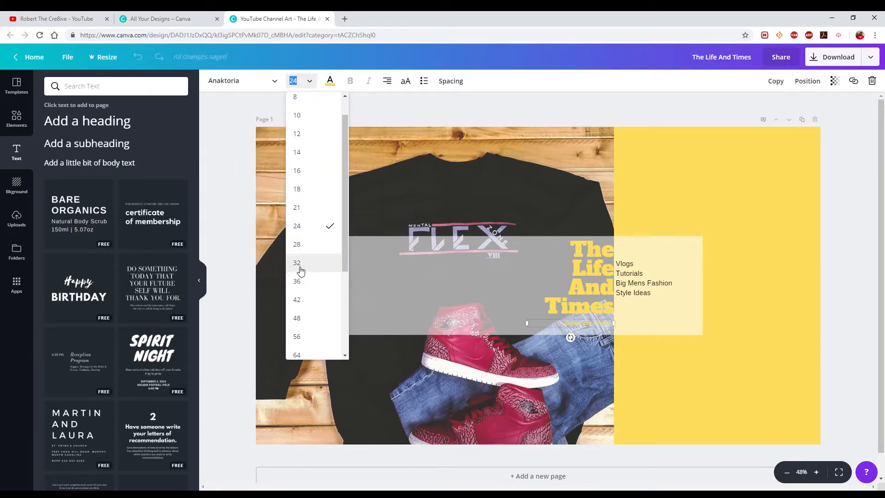
left_click(299, 268)
left_click(311, 84)
left_click(302, 249)
left_click(517, 327)
left_click(577, 328)
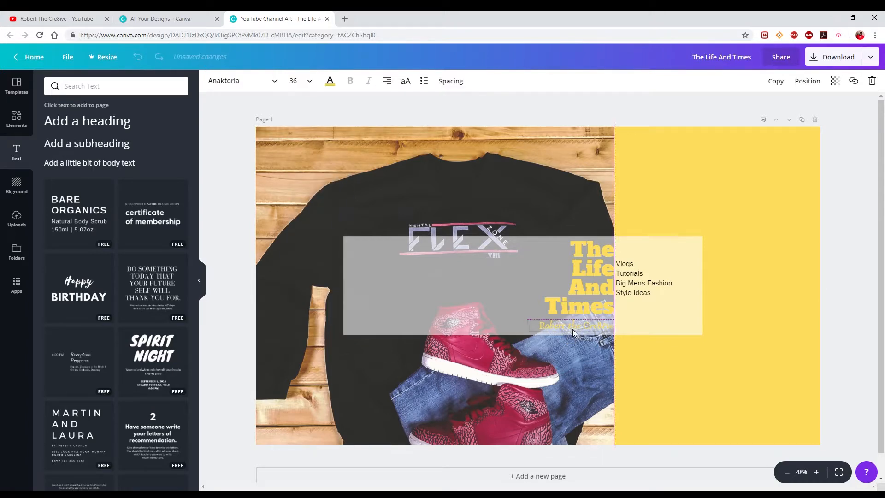
Set the channel name's font to Allura.
left_click(243, 82)
scroll(286, 258, "down", 5)
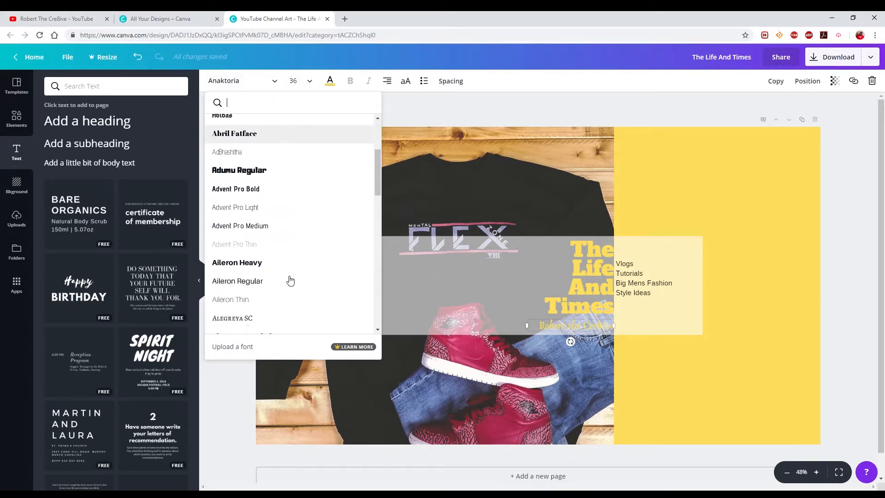
left_click(289, 278)
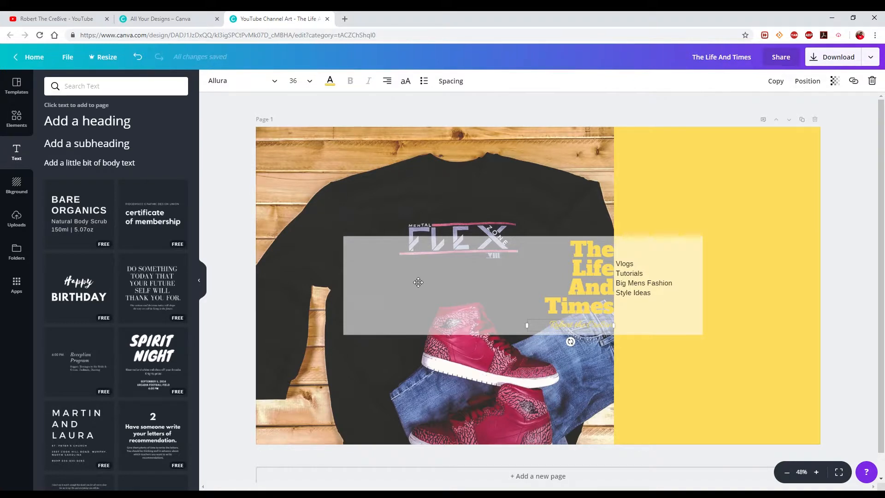
Duplicate the channel name text and send the copy one layer backward.
left_click(775, 81)
left_click(808, 81)
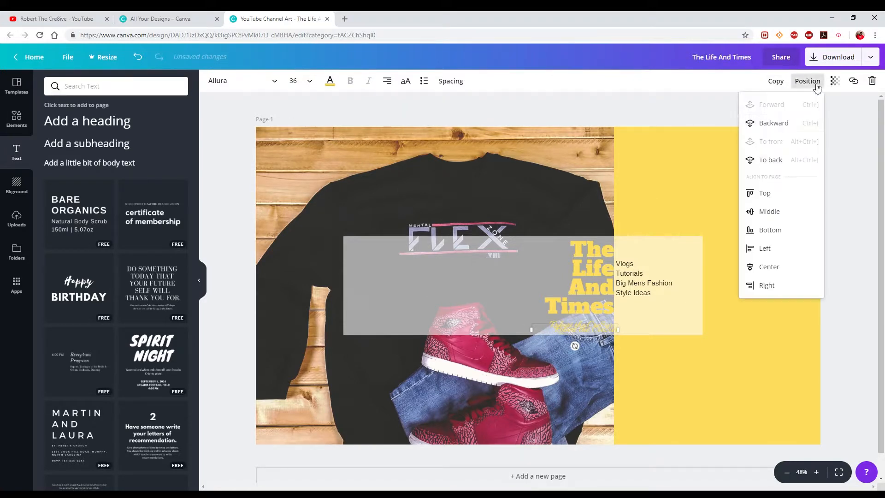
left_click(773, 123)
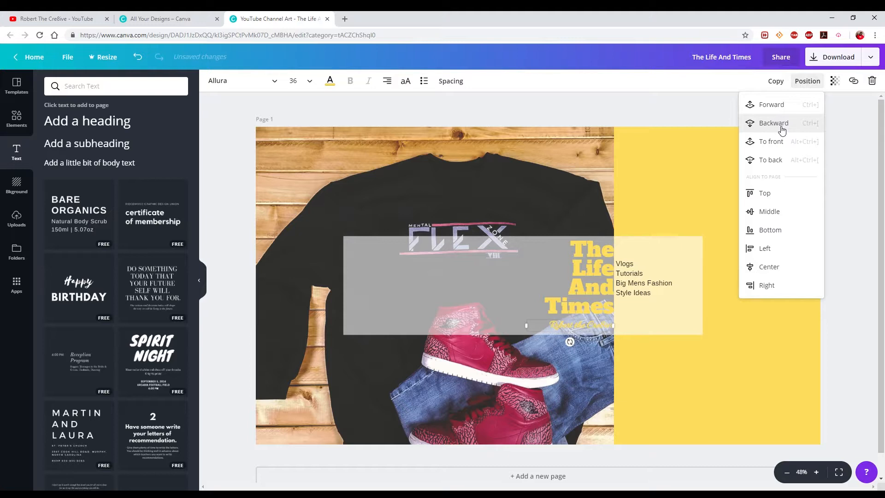
Recolour the channel name's copy black and set its transparency to 47.
left_click(330, 81)
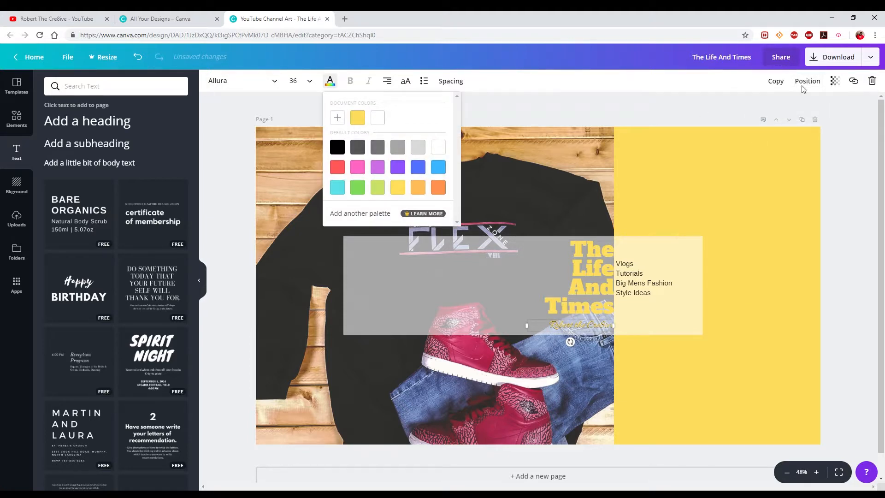
left_click(835, 80)
left_click_drag(805, 109, 778, 106)
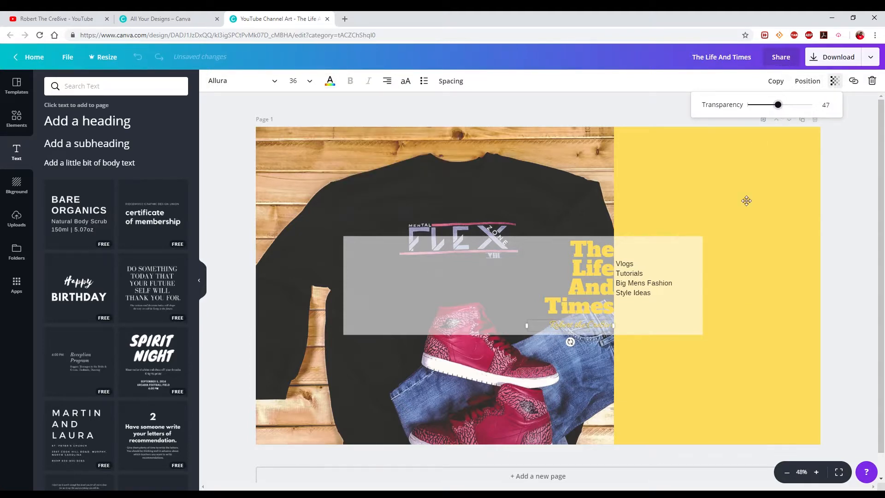
Set the font of the video topics list to Montserrat.
left_click(643, 287)
left_click(275, 81)
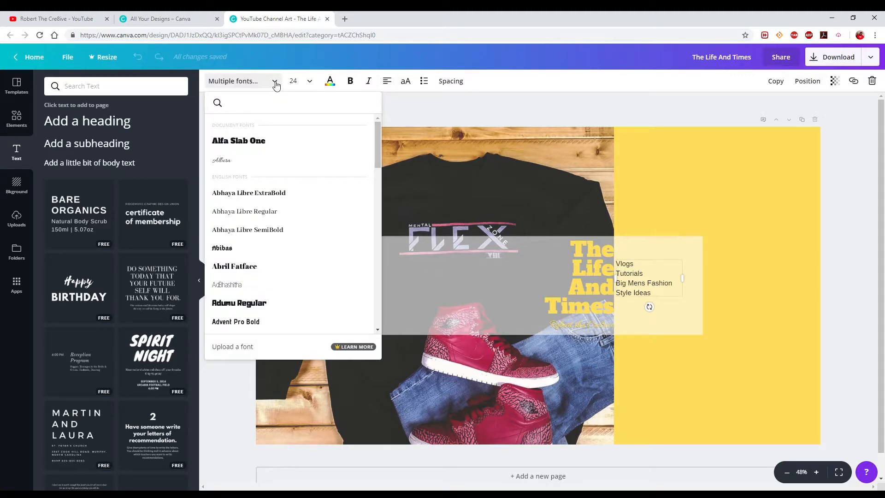
type("mont")
left_click(231, 145)
Change the video topics list's font to Montserrat Light and nudge the list slightly away from the title.
left_click(275, 81)
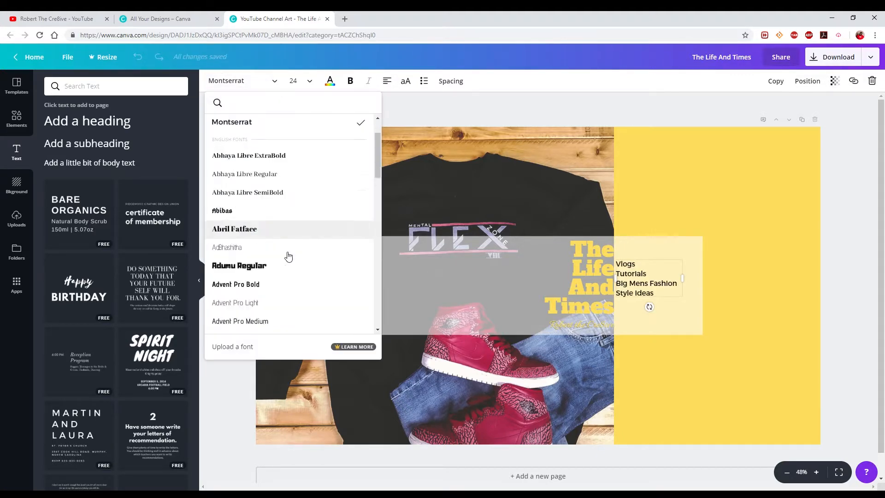
scroll(292, 258, "down", 8)
scroll(292, 258, "down", 20)
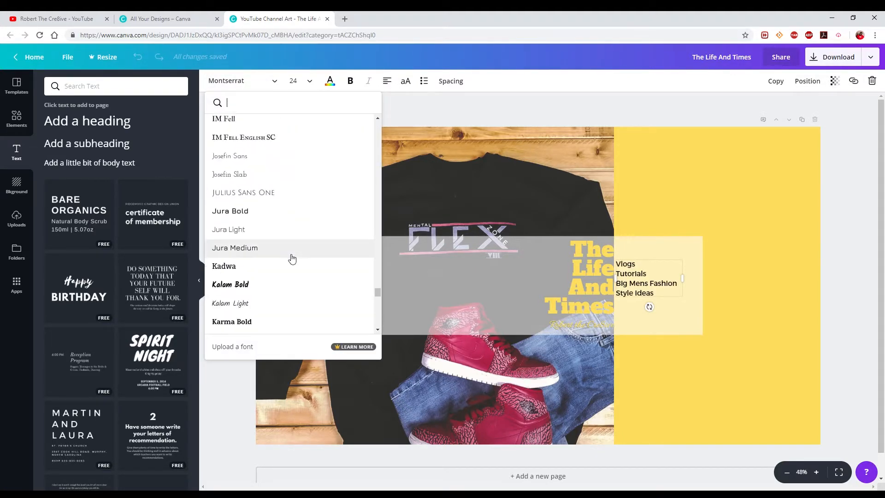
scroll(292, 258, "down", 15)
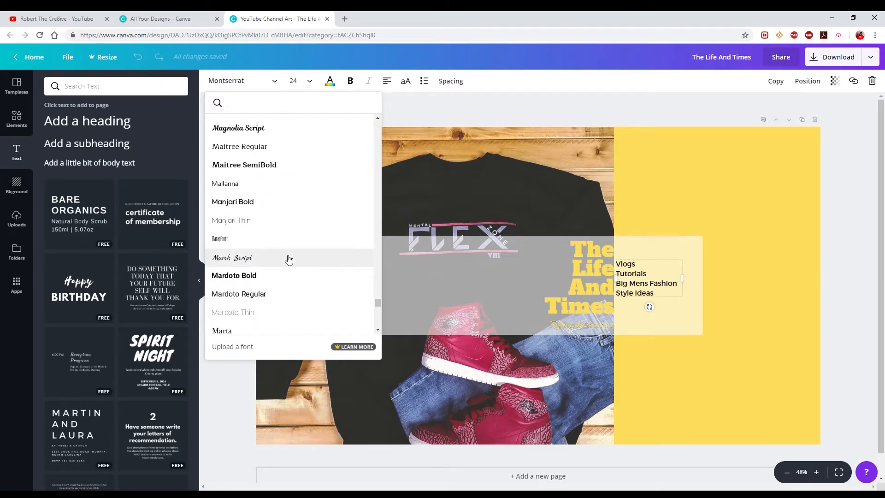
scroll(288, 259, "down", 4)
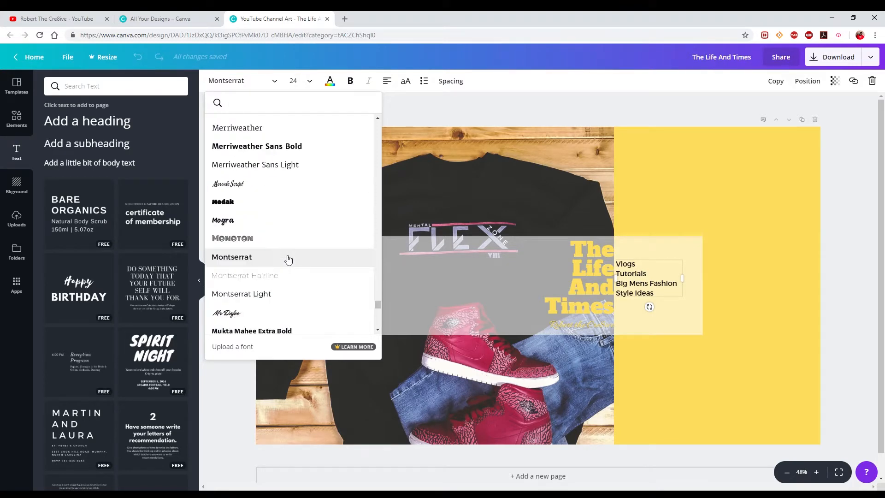
left_click(267, 295)
left_click_drag(647, 261, 651, 263)
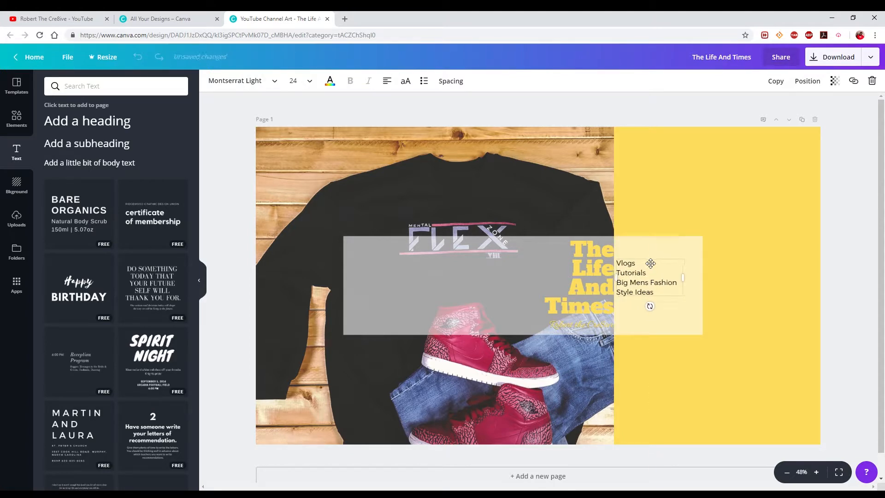
Hide the semi-transparent channel art guide overlay by setting its transparency to 0.
left_click(495, 288)
left_click(835, 80)
left_click_drag(791, 104, 734, 114)
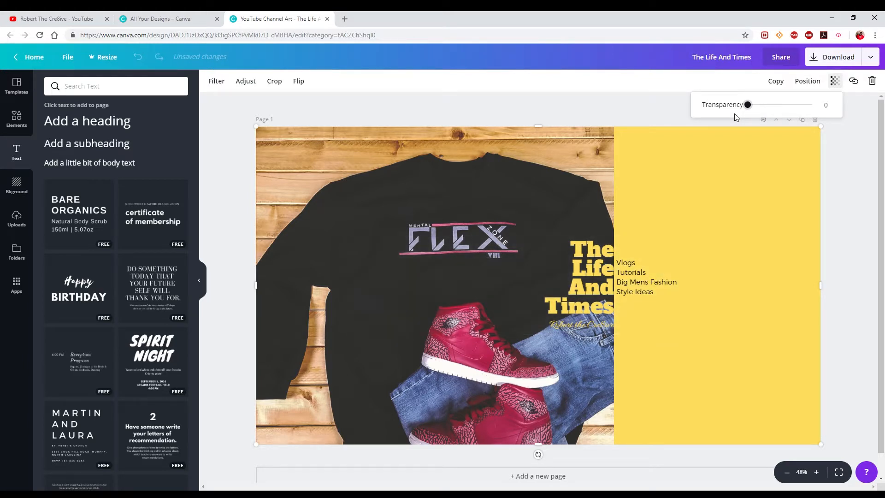
left_click(587, 293)
left_click(595, 236)
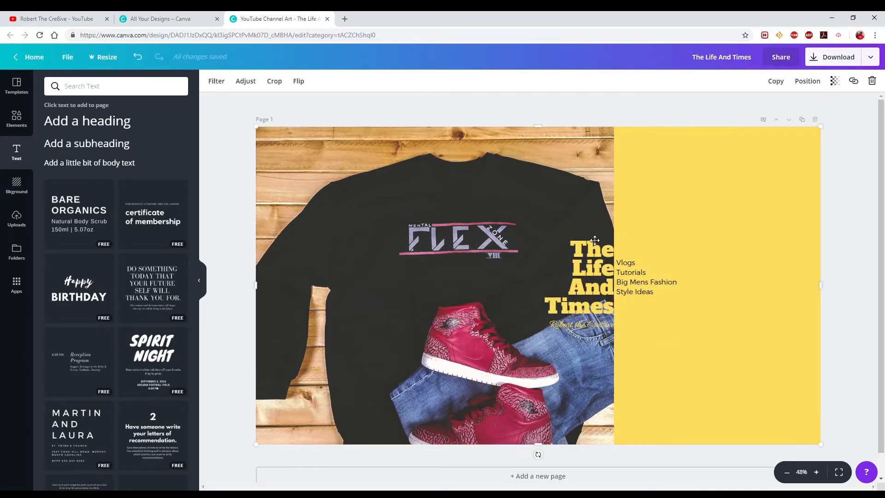
left_click(592, 249)
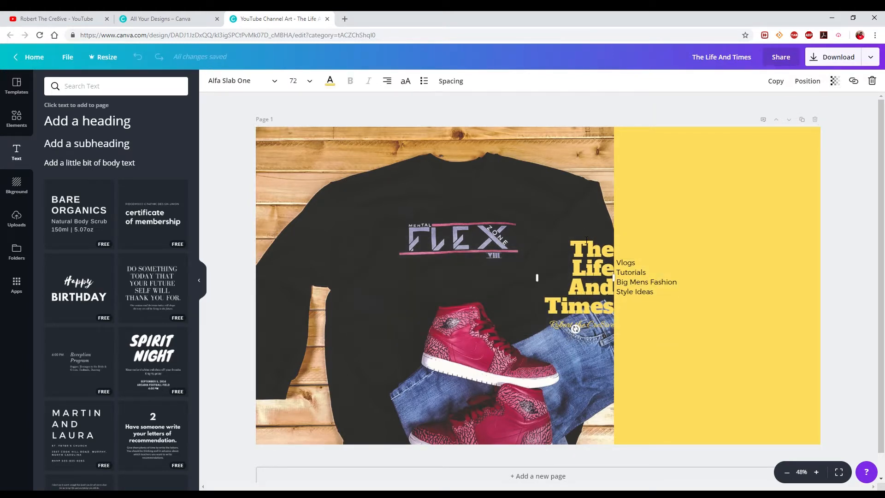
left_click(757, 352)
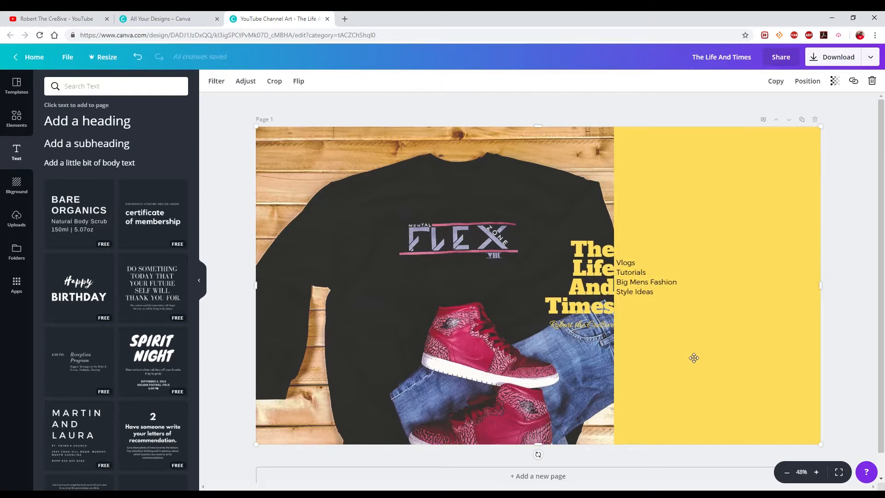
left_click(596, 325)
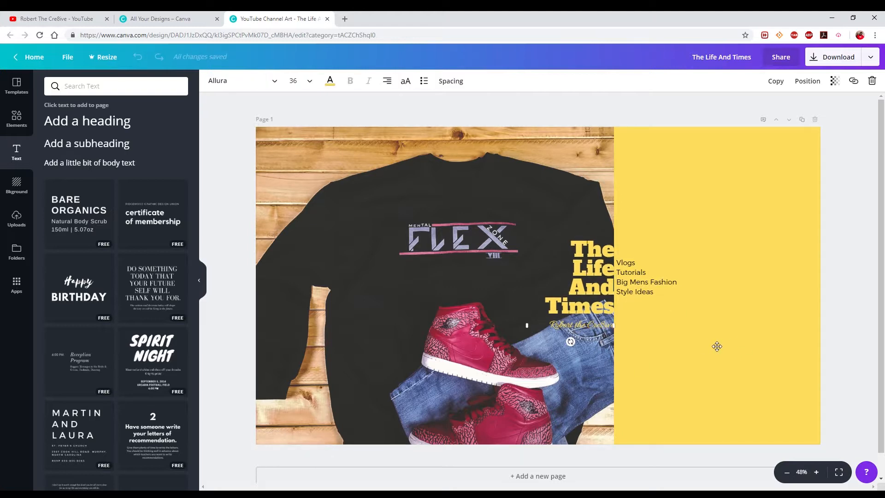
left_click(680, 371)
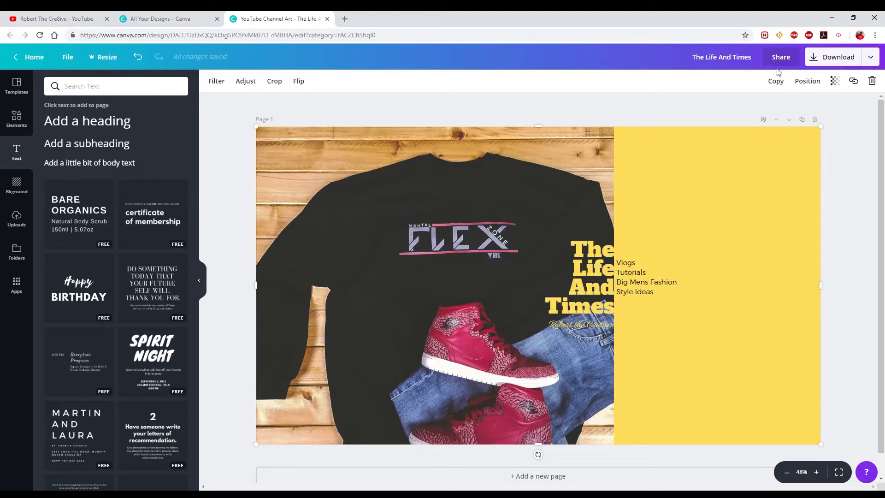
Download the finished channel art design as a JPG image.
left_click(843, 56)
left_click(778, 130)
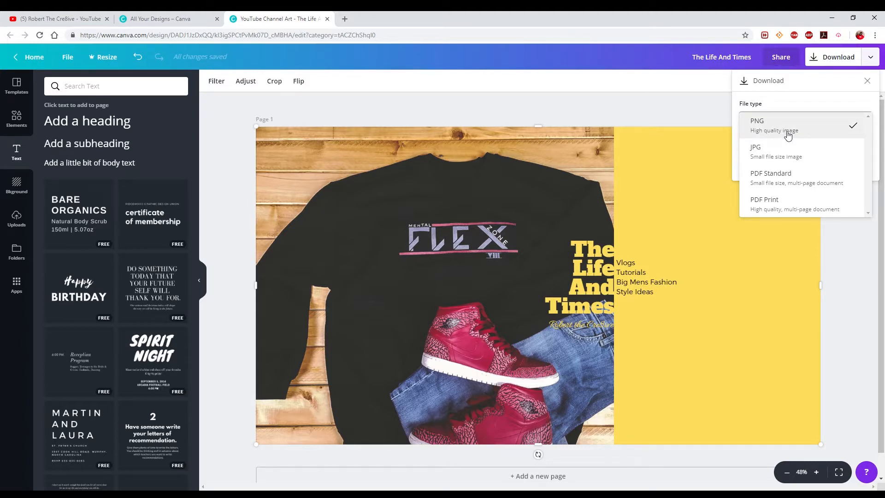
left_click(772, 153)
left_click(772, 151)
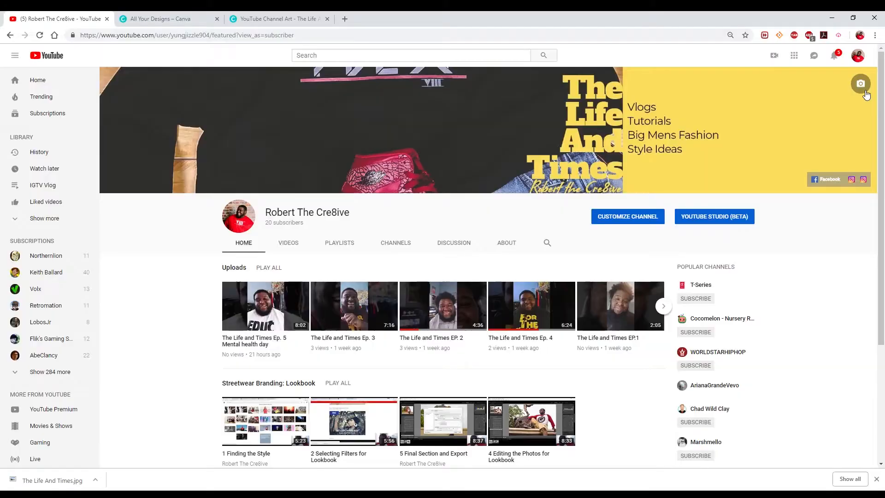
On the YouTube channel page, upload The Life And Times.jpg as the new channel art and apply it without adjusting the crop.
left_click(861, 84)
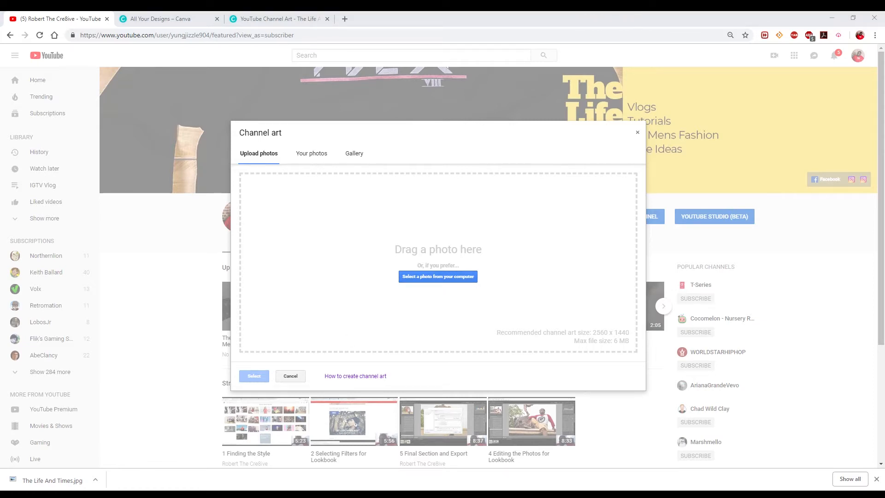
left_click_drag(884, 222, 498, 292)
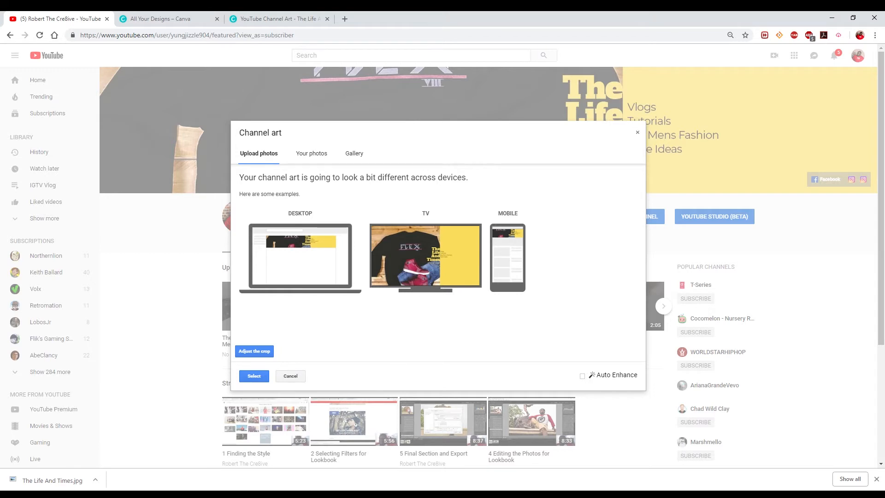
left_click(295, 495)
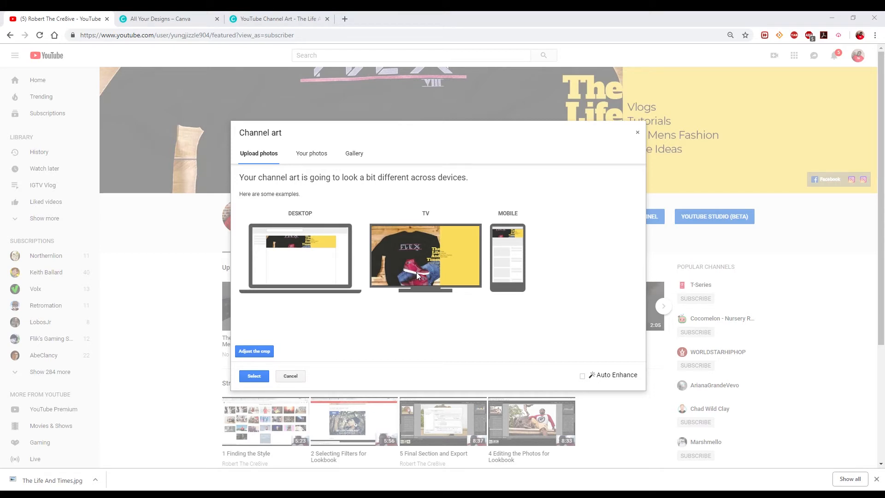
left_click(254, 375)
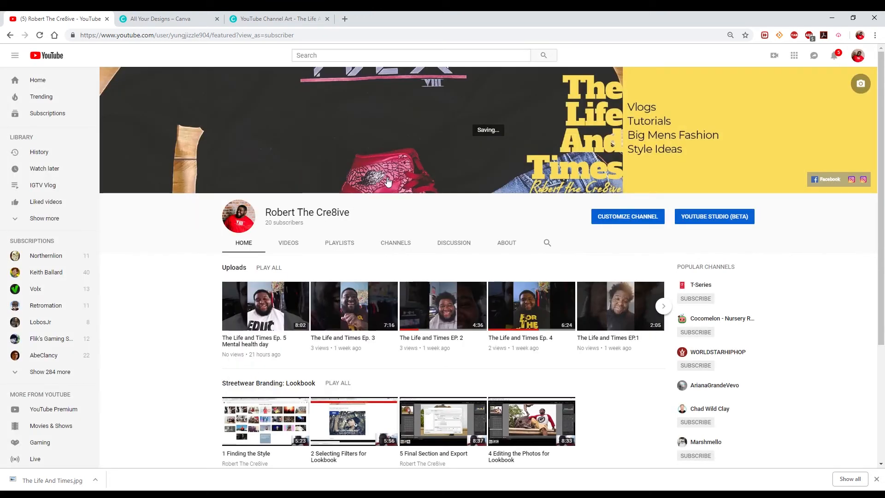